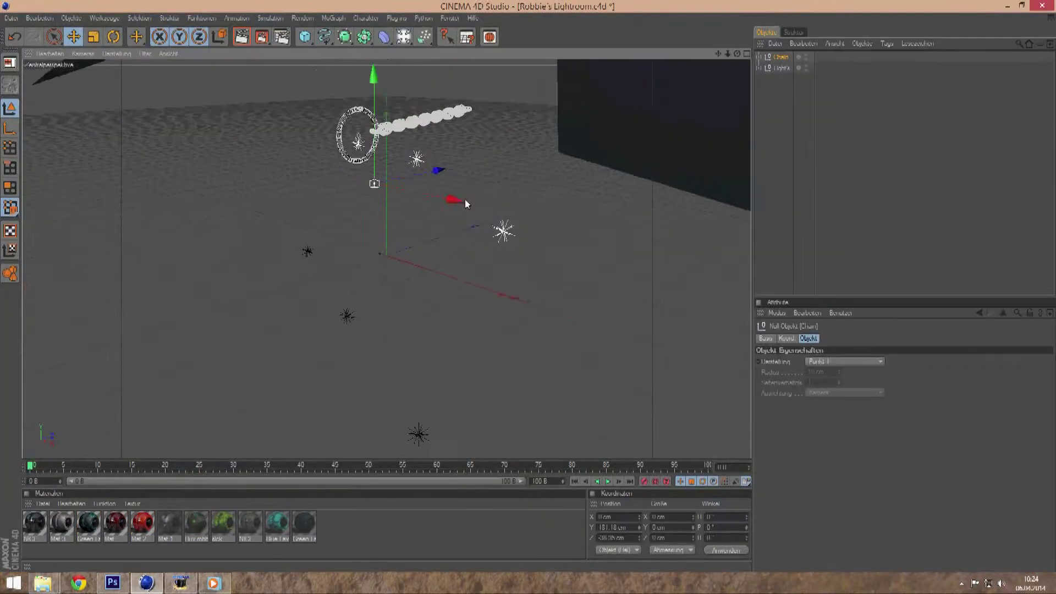
# Turn the ring and chain about 37.6° and add a MoText object reading 'G'.
pyautogui.press('r')
pyautogui.moveTo(319, 309); pyautogui.dragTo(260, 309)
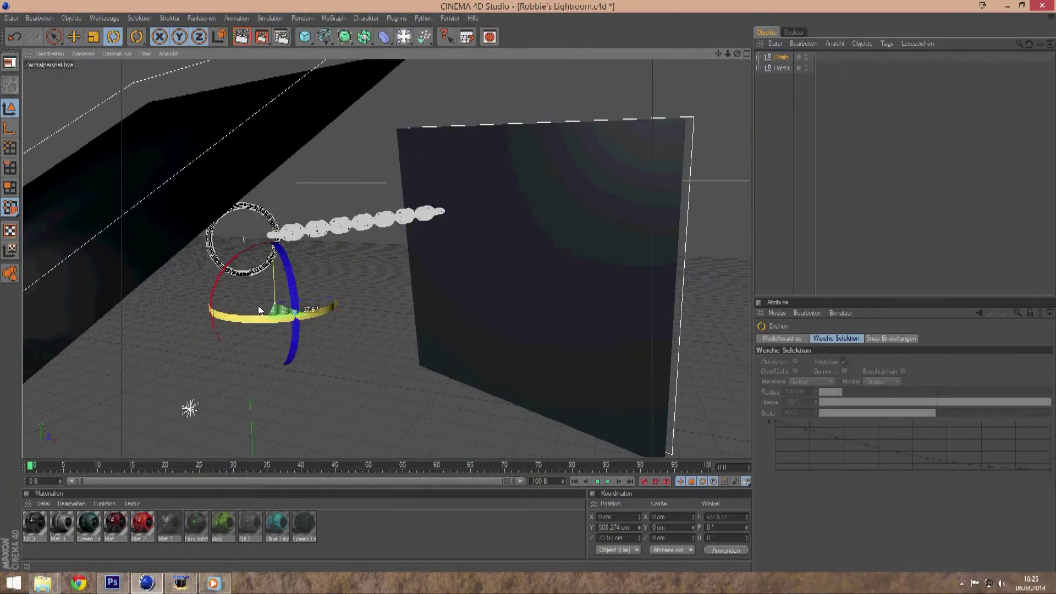
pyautogui.click(333, 17)
pyautogui.click(349, 65)
pyautogui.write('G')
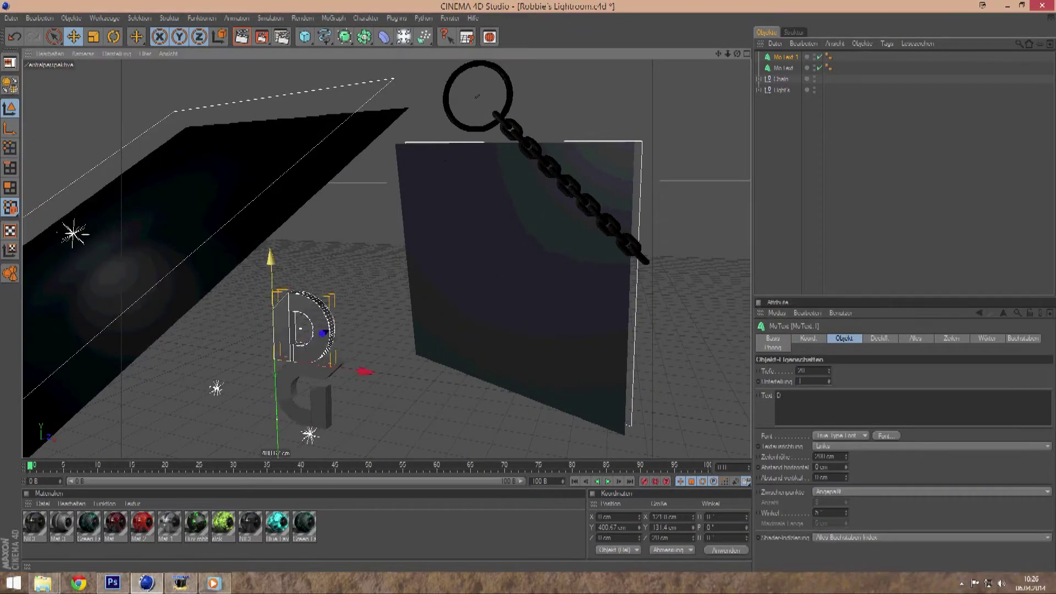
# Delete the backdrop plane and tilt the G letter.
pyautogui.click(228, 341)
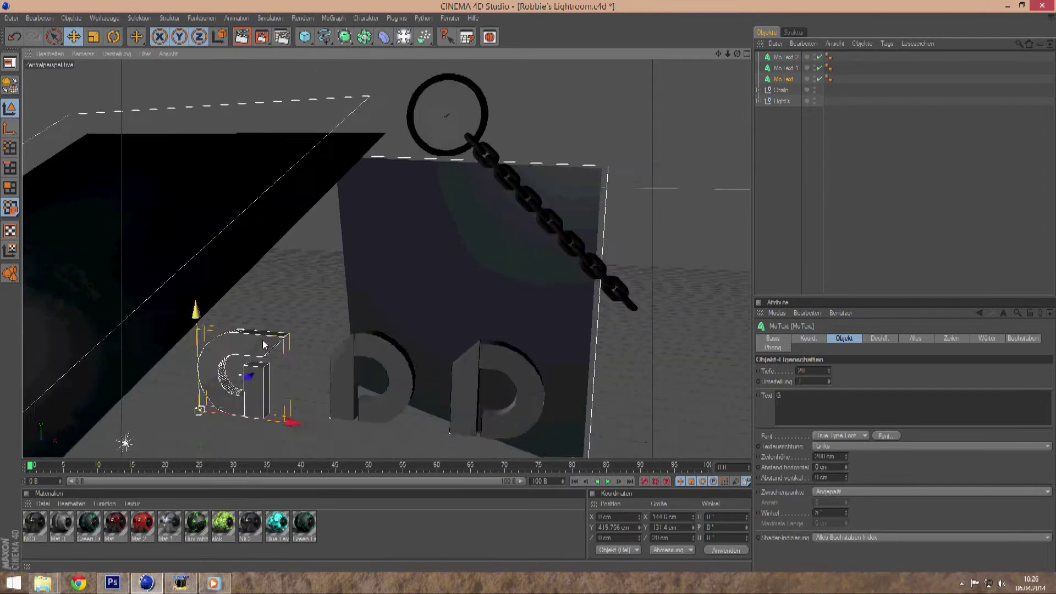
pyautogui.moveTo(228, 341); pyautogui.dragTo(124, 175)
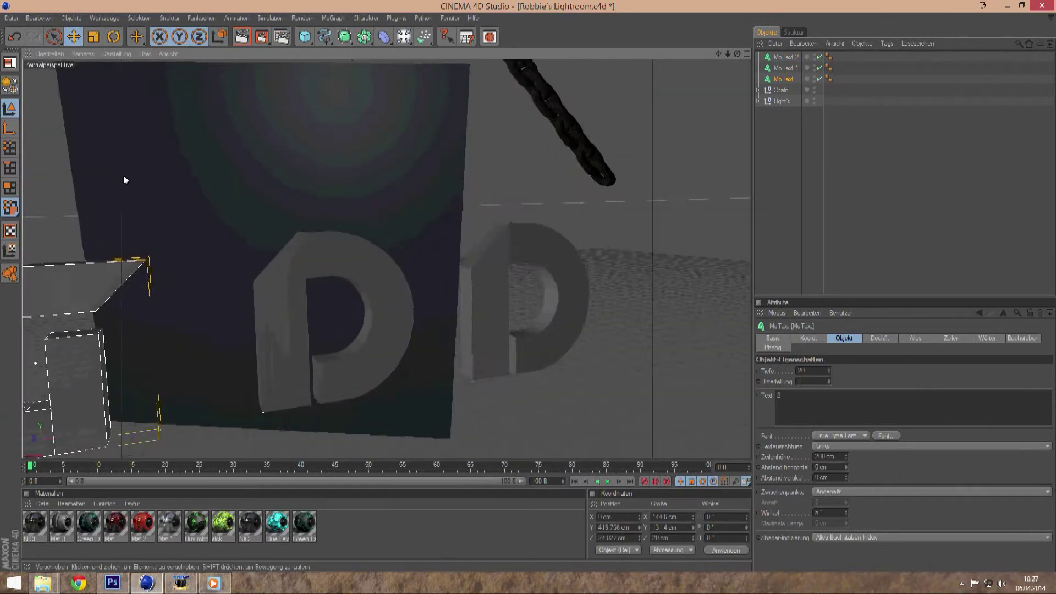
pyautogui.click(220, 160)
pyautogui.press('Delete')
pyautogui.click(201, 271)
pyautogui.press('r')
pyautogui.moveTo(201, 272); pyautogui.dragTo(105, 292)
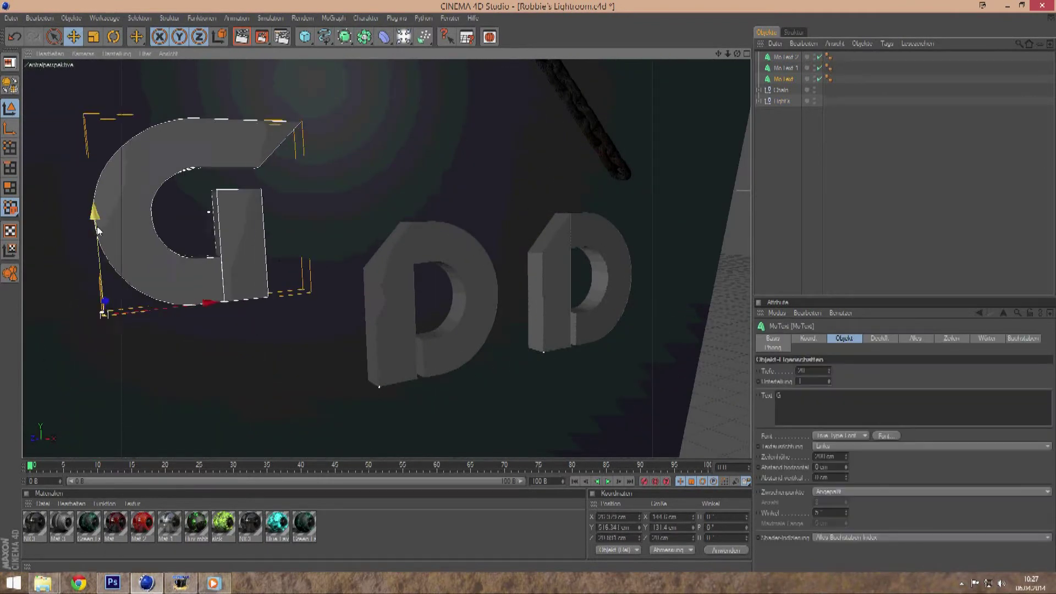
# Tilt the first D, then tilt the second D and shift it left.
pyautogui.click(429, 297)
pyautogui.moveTo(379, 317)
pyautogui.mouseDown()
pyautogui.moveTo(455, 396)
pyautogui.moveTo(418, 308)
pyautogui.mouseUp()
pyautogui.press('e')
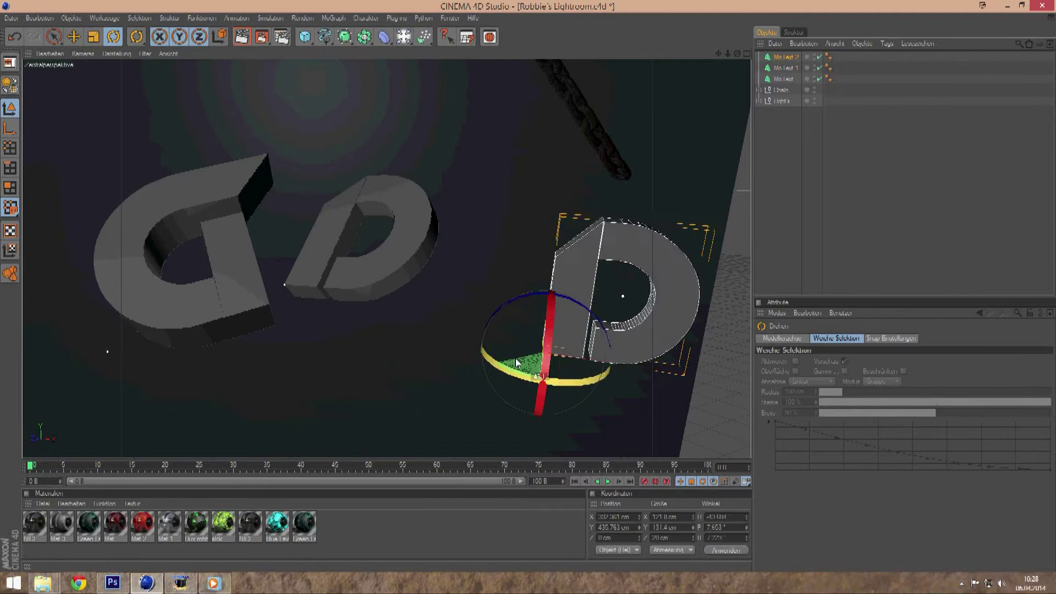
pyautogui.moveTo(600, 372); pyautogui.dragTo(429, 321)
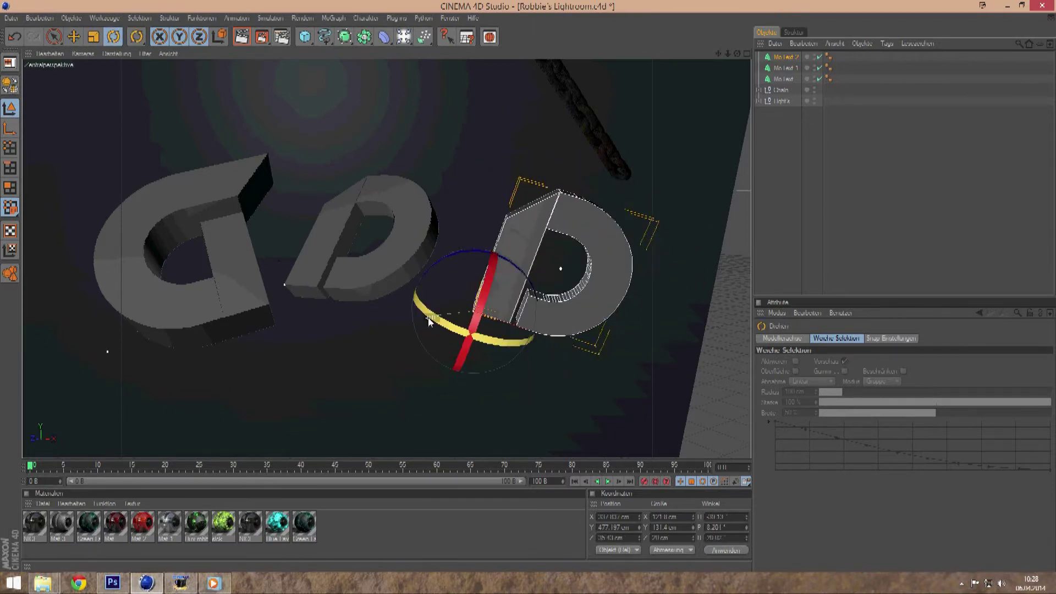
# Apply the Mat 1 stone material to the letters and preview the render.
pyautogui.moveTo(168, 522); pyautogui.dragTo(784, 67)
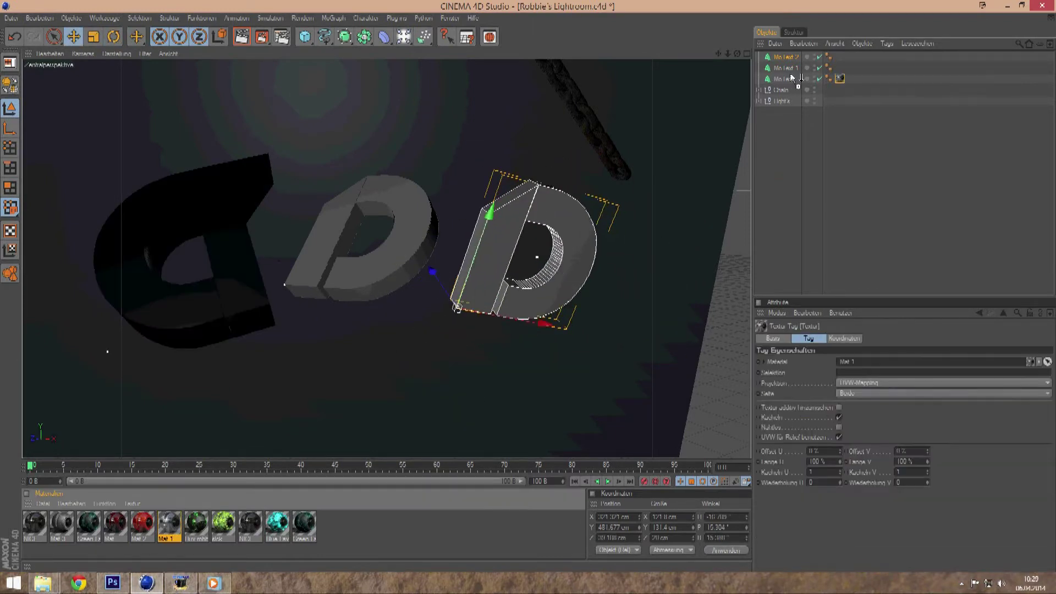
pyautogui.click(242, 37)
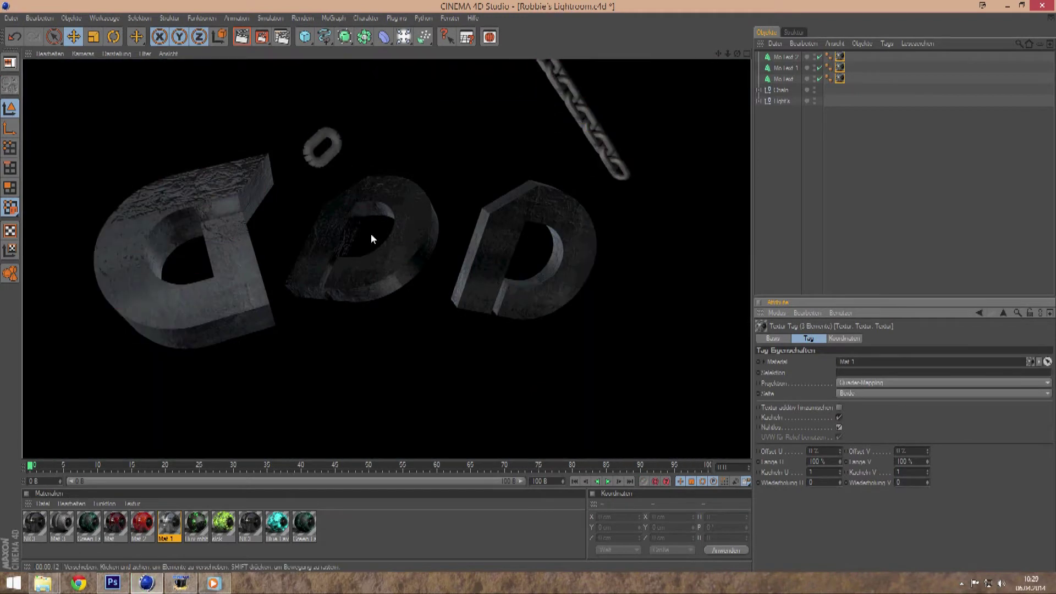
pyautogui.click(435, 276)
# Add an Atom Array to each letter and give the arrays the blue preset material.
pyautogui.keyDown('alt'); pyautogui.click(364, 37); pyautogui.keyUp('alt')
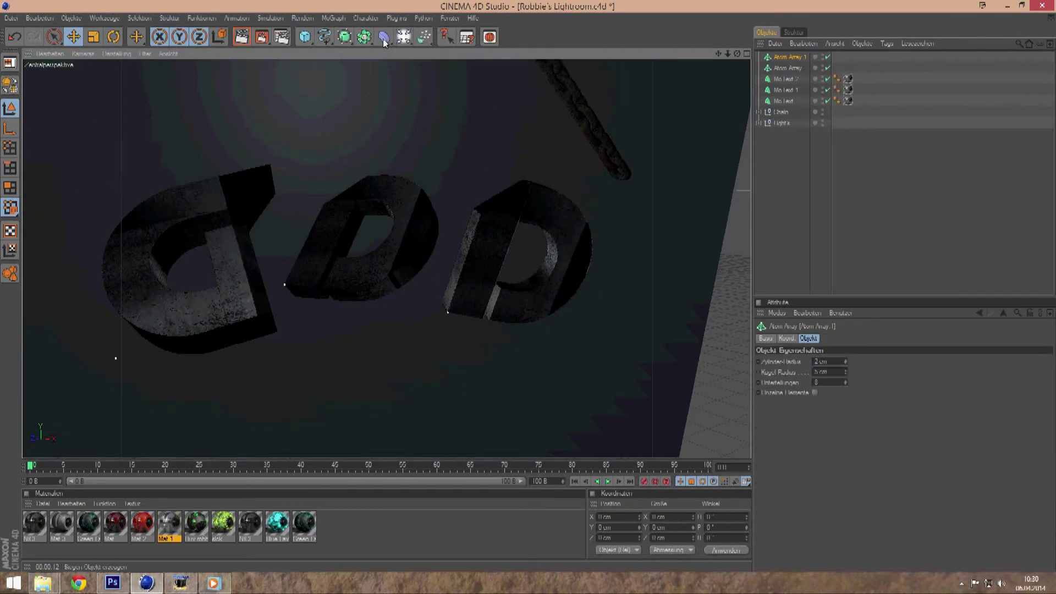
pyautogui.click(780, 103)
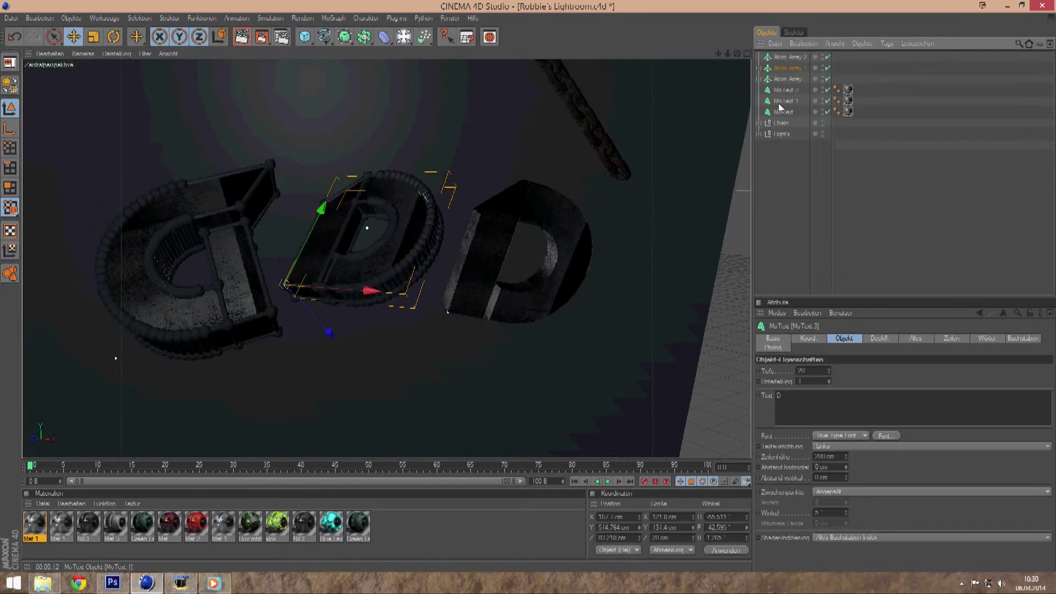
pyautogui.moveTo(224, 525); pyautogui.dragTo(187, 259)
pyautogui.moveTo(223, 525)
pyautogui.mouseDown()
pyautogui.moveTo(363, 236)
pyautogui.moveTo(500, 373)
pyautogui.moveTo(517, 253)
pyautogui.mouseUp()
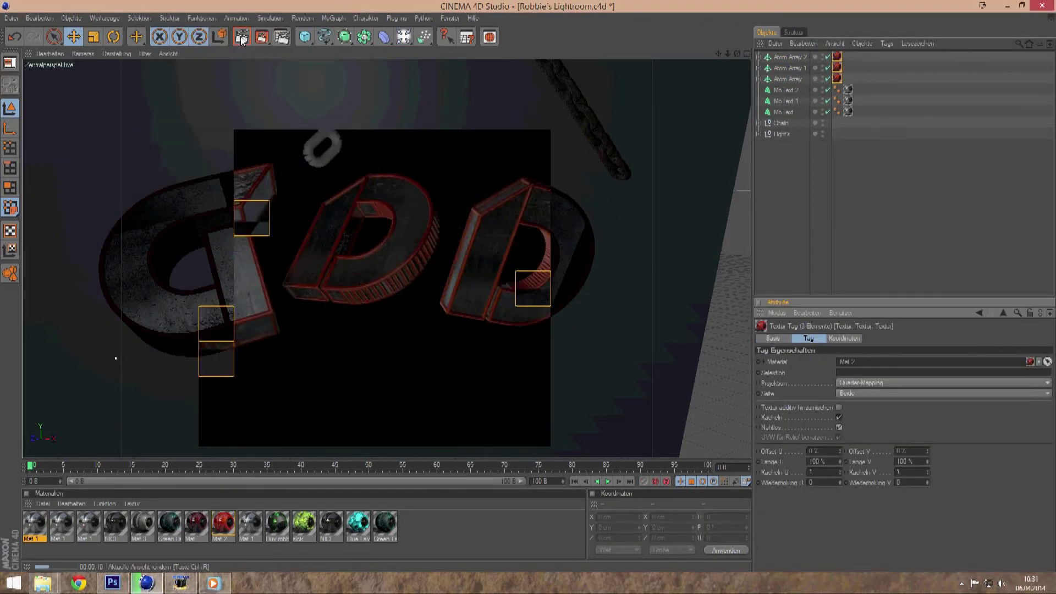
pyautogui.hotkey('shift', 'F8')
pyautogui.moveTo(268, 220); pyautogui.dragTo(837, 78)
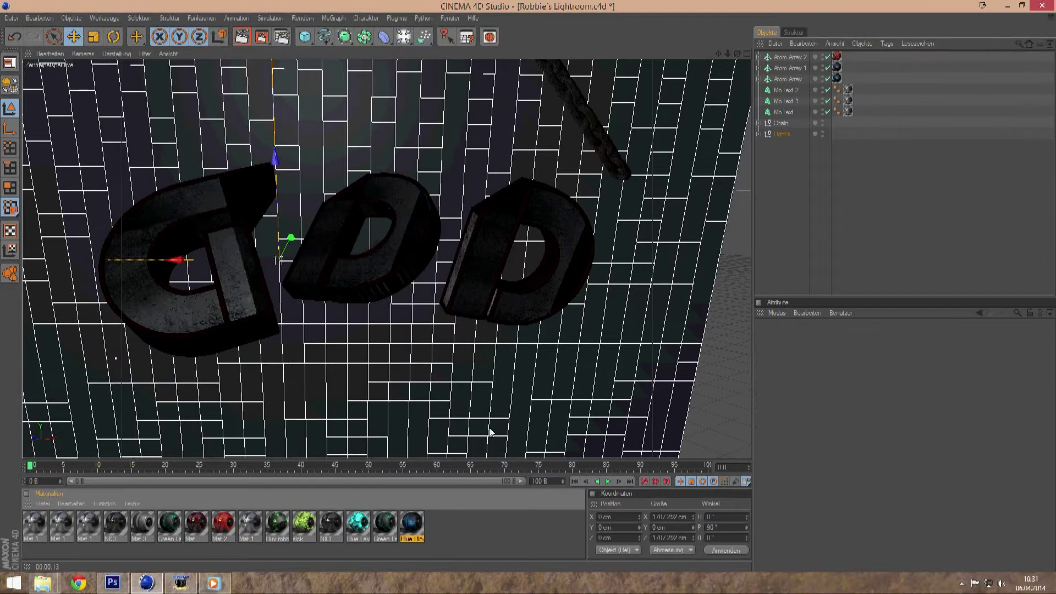
pyautogui.click(266, 209)
# Make the MoText editable and pull the D extrusion out of its group.
pyautogui.click(758, 202)
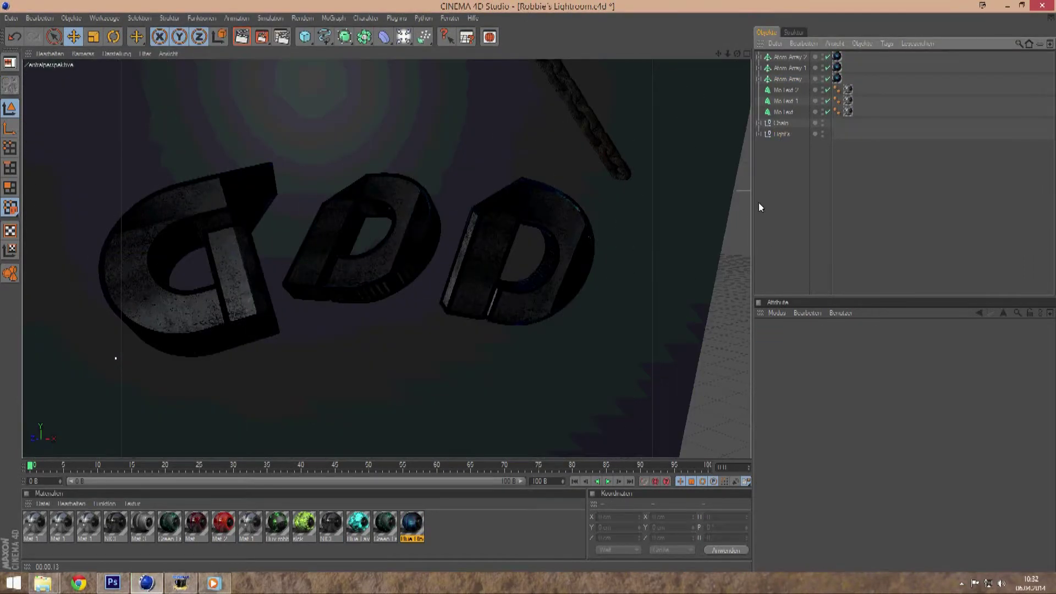
pyautogui.click(783, 112)
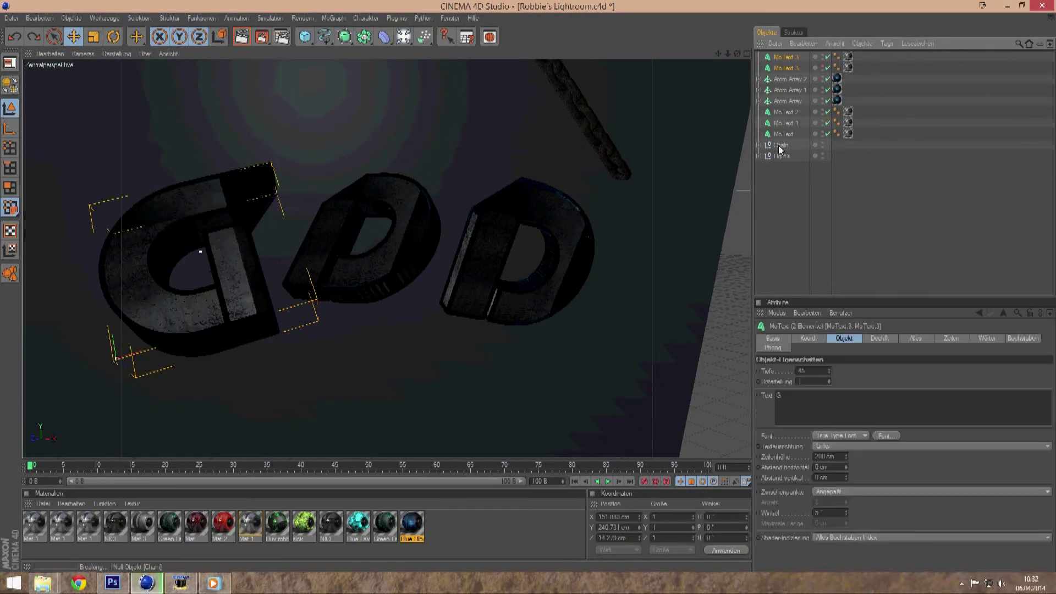
pyautogui.click(783, 123)
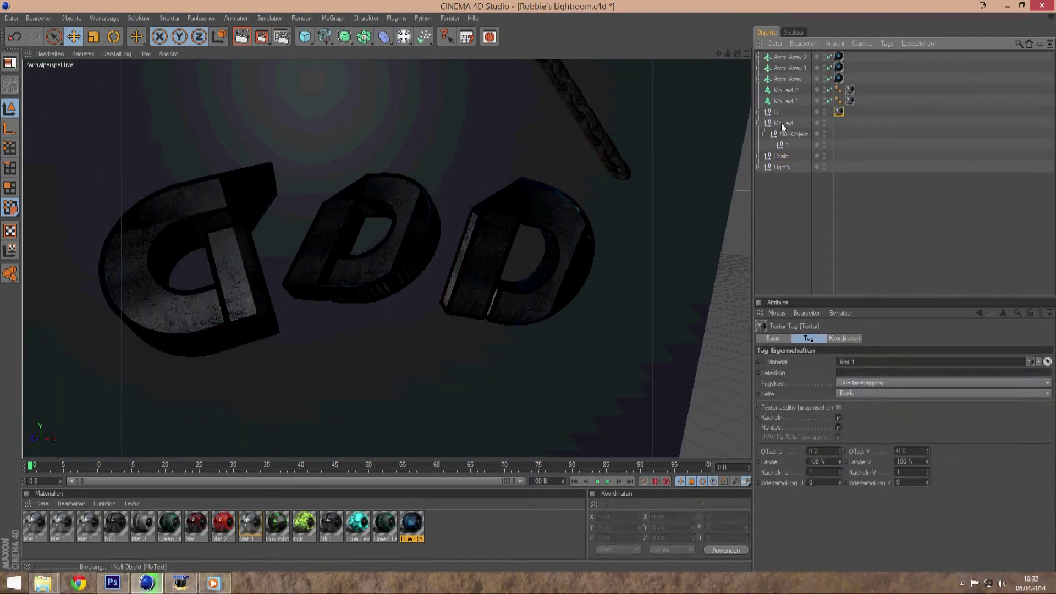
pyautogui.moveTo(780, 148); pyautogui.dragTo(770, 148)
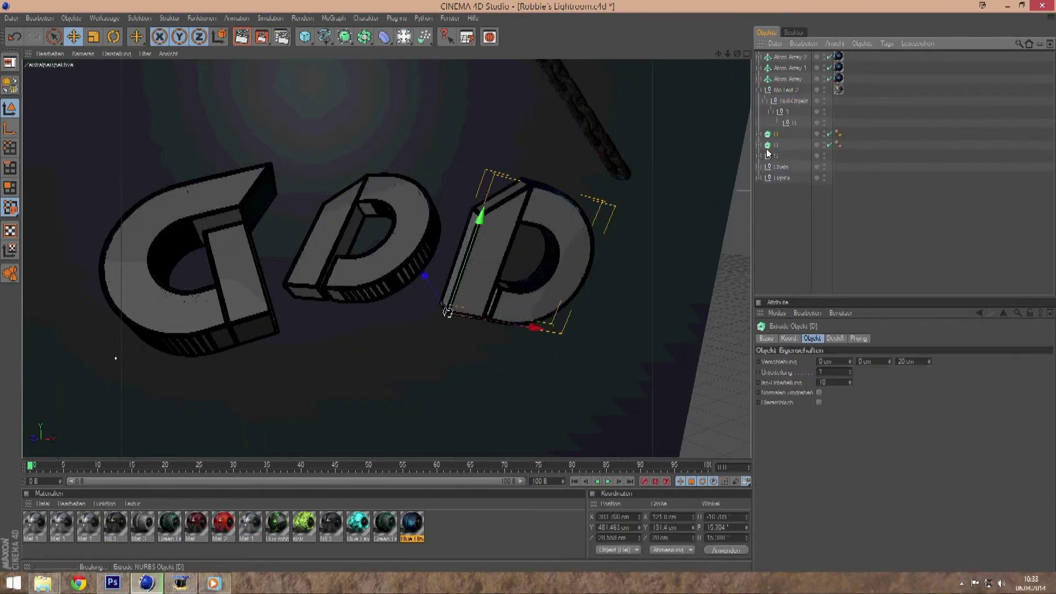
pyautogui.click(777, 99)
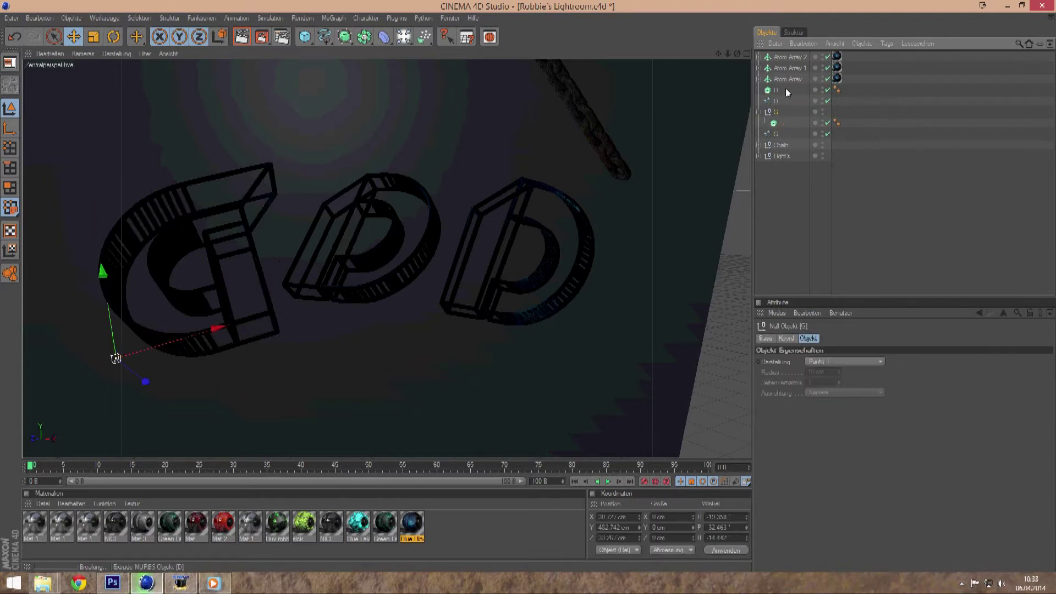
# Move the G extrusion to the top level of the Object Manager for Thrausi shattering.
pyautogui.click(784, 112)
pyautogui.moveTo(793, 157); pyautogui.dragTo(784, 113)
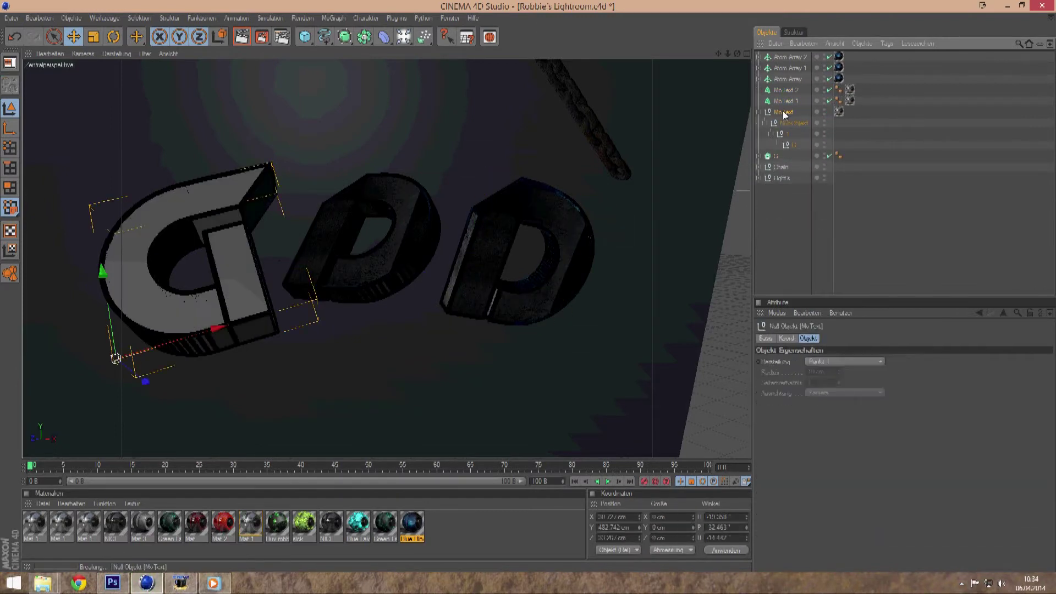
pyautogui.moveTo(790, 155); pyautogui.dragTo(780, 155)
pyautogui.click(400, 17)
# Set Thrausi's fracture options and break the G into fragments.
pyautogui.click(406, 48)
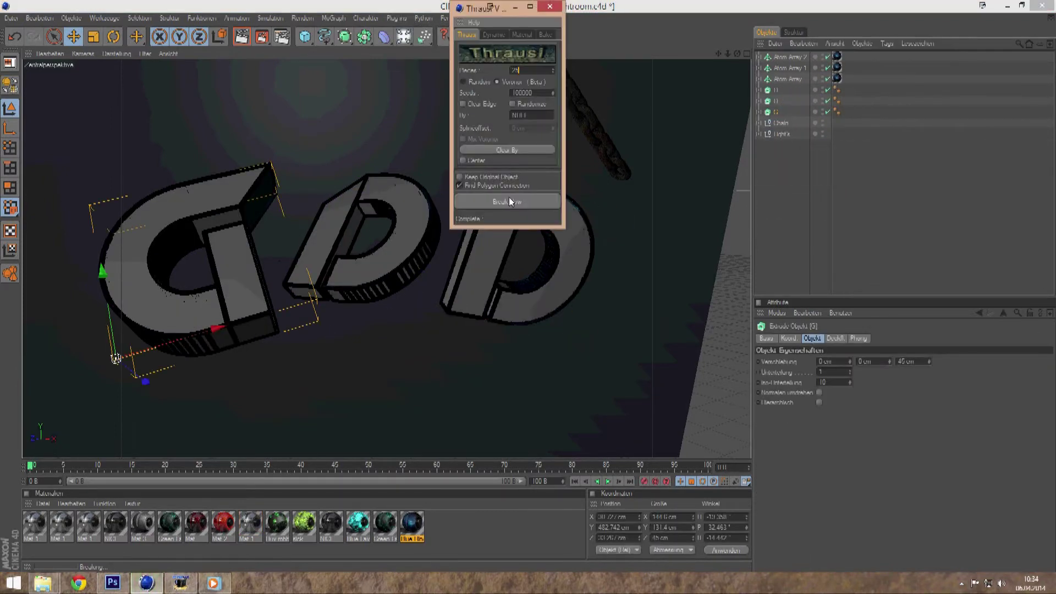
pyautogui.click(523, 203)
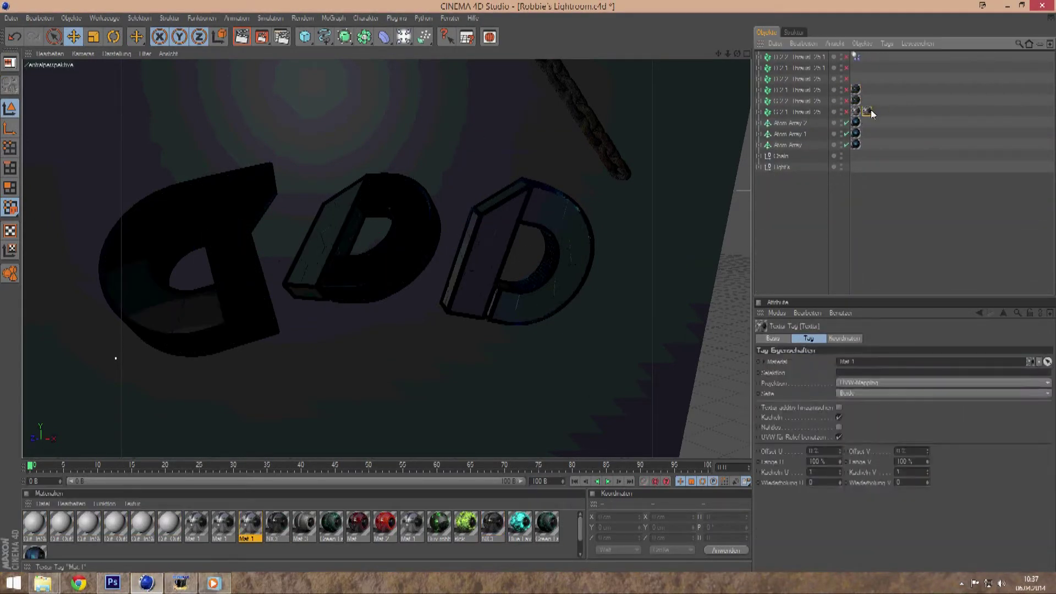
# Apply Mat 1 stone to all fragment groups and frame the shattered pieces.
pyautogui.click(249, 525)
pyautogui.hotkey('alt', 'r')
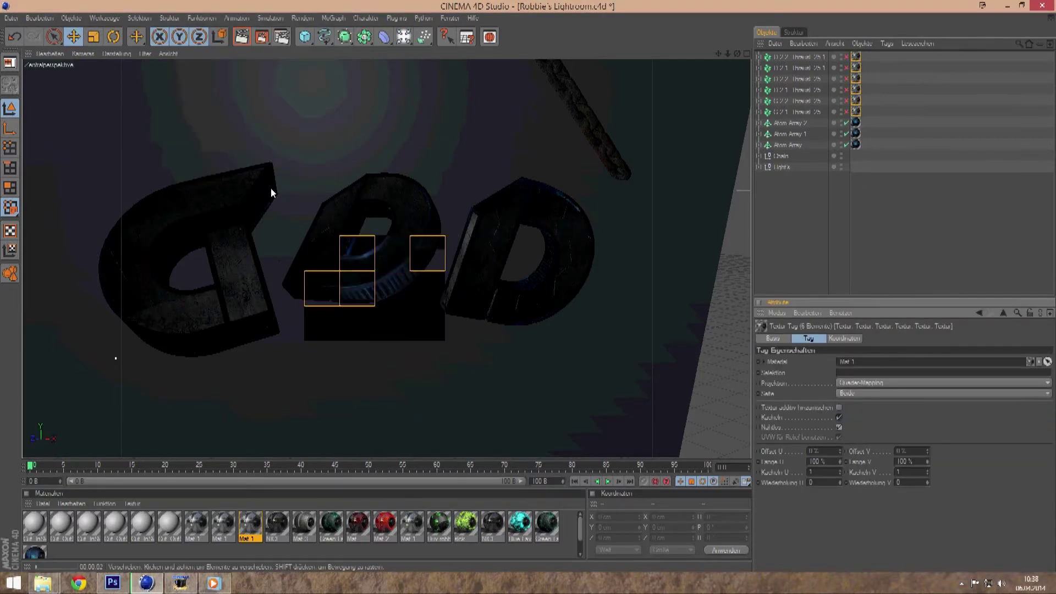
pyautogui.click(342, 258)
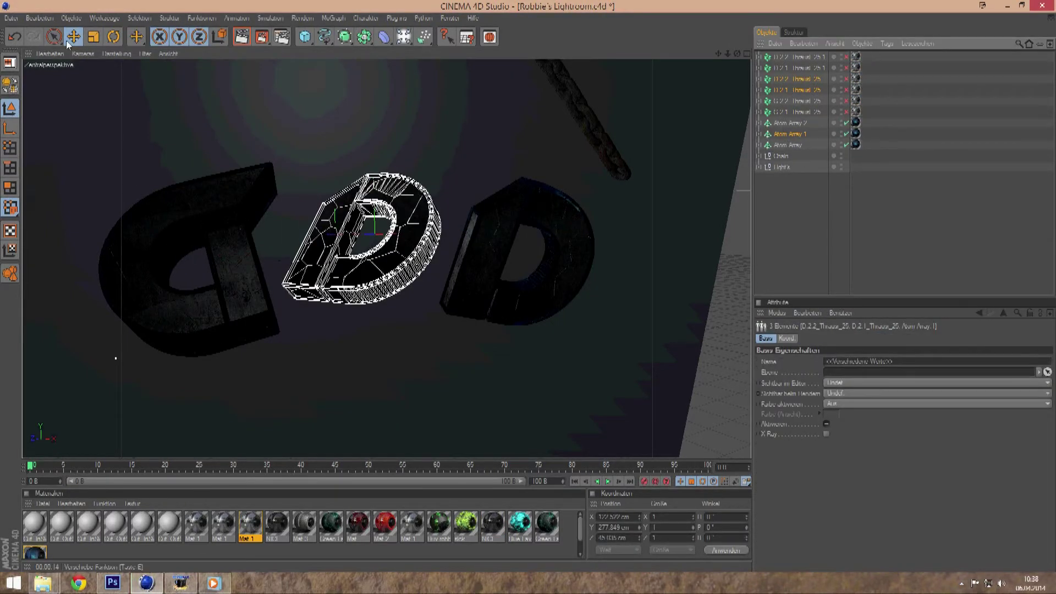
pyautogui.press('o')
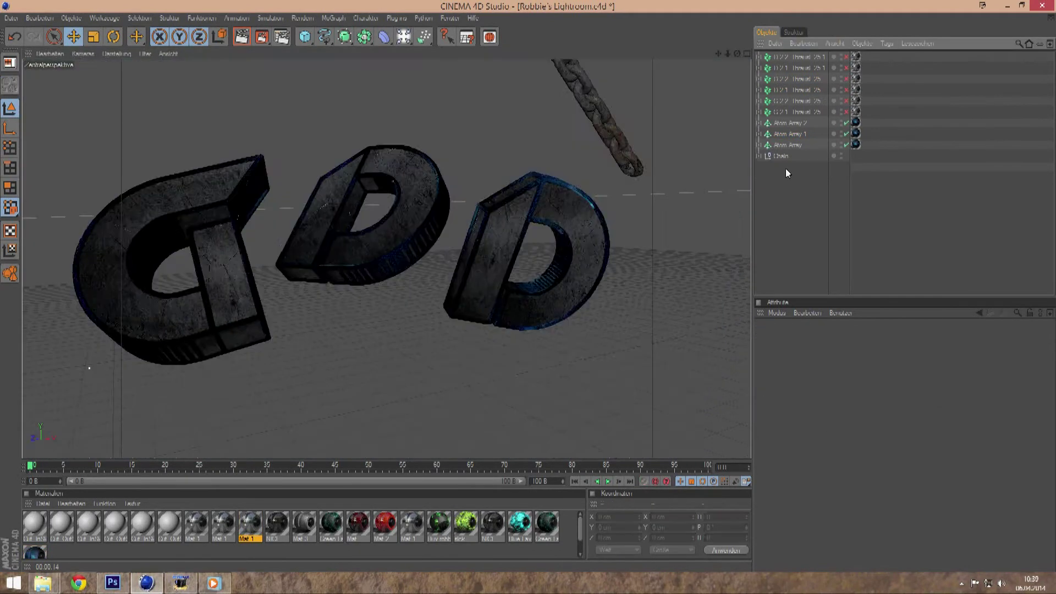
# Raise and turn the shattered right D toward the chain.
pyautogui.click(374, 220)
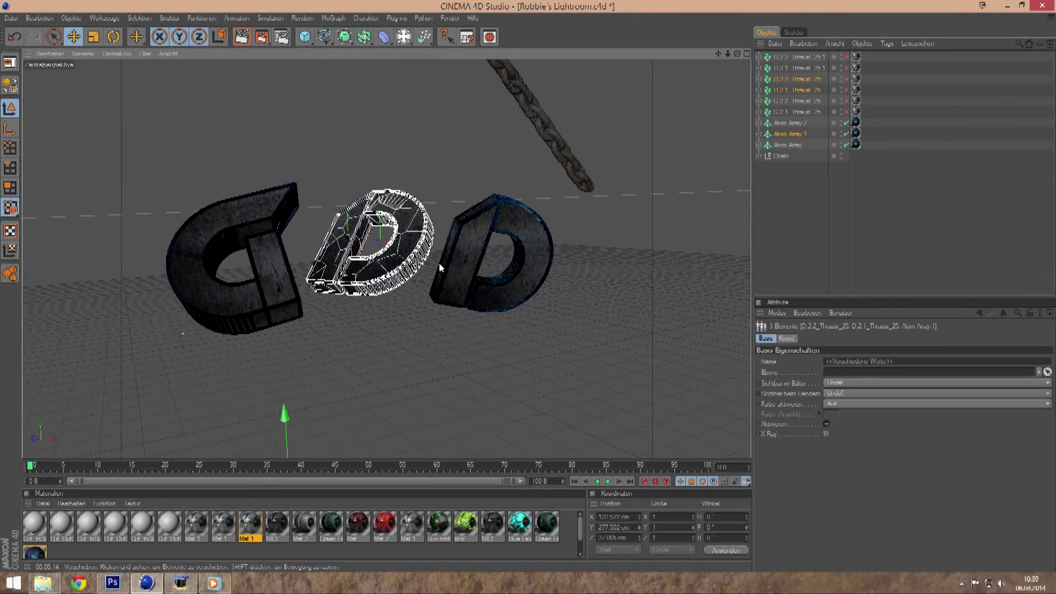
pyautogui.press('r')
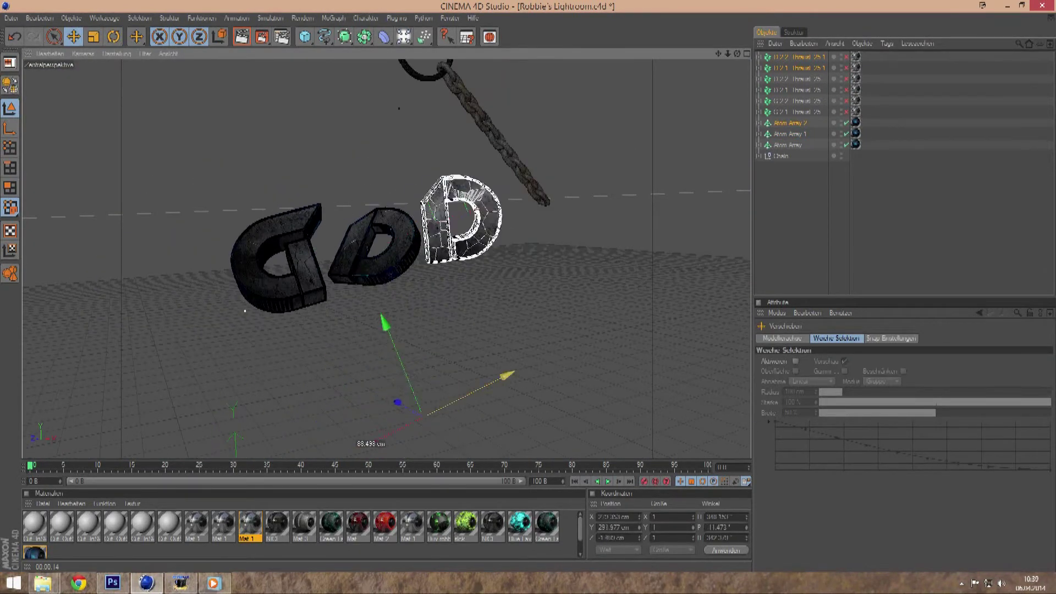
pyautogui.moveTo(477, 420); pyautogui.dragTo(394, 405)
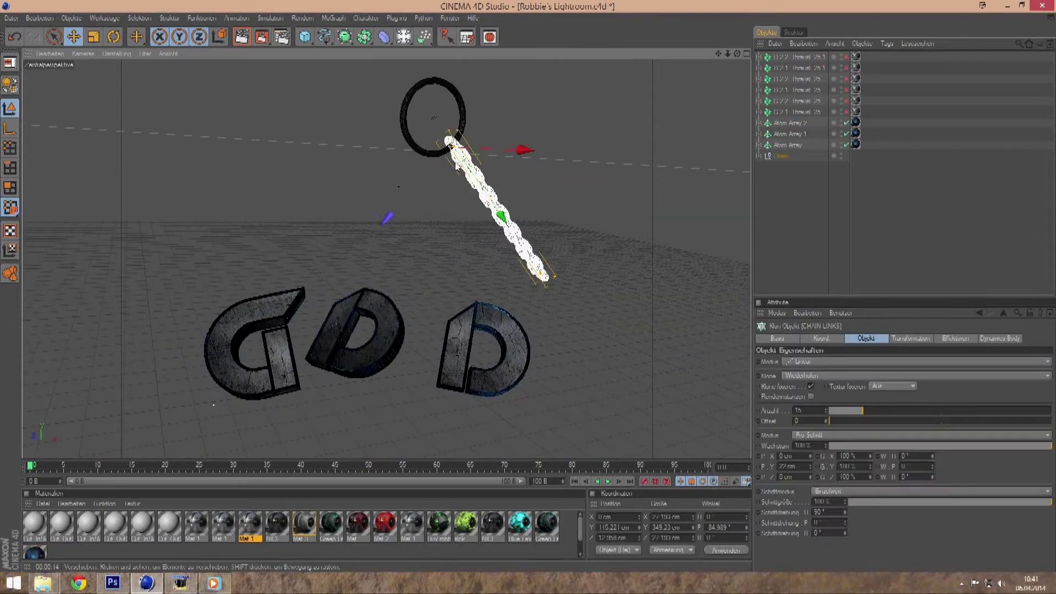
# Tilt the chain ring and move the chain into place above the letters.
pyautogui.press('r')
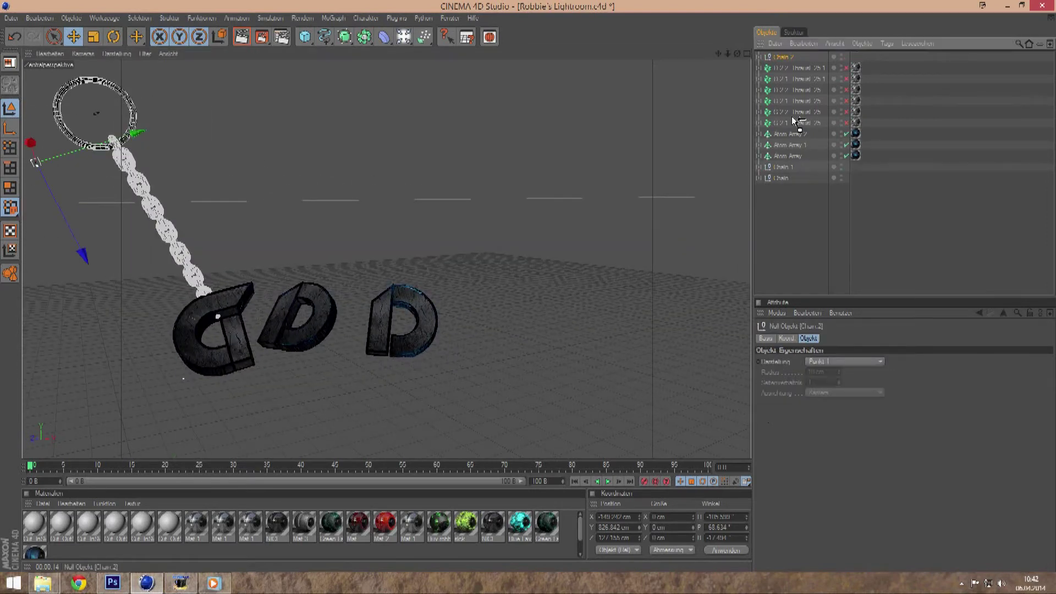
pyautogui.press('r')
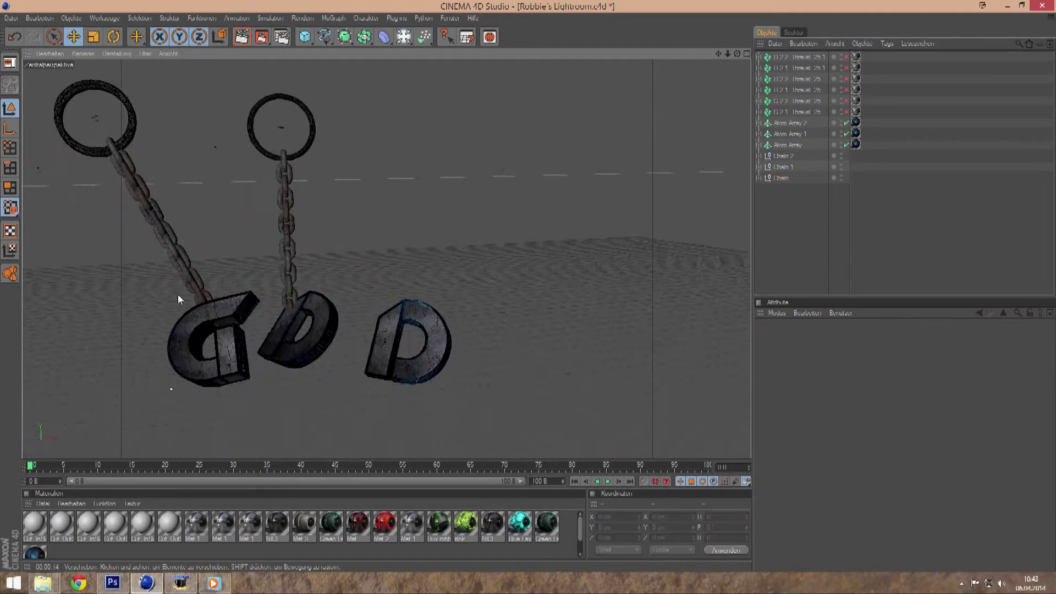
pyautogui.moveTo(170, 299); pyautogui.dragTo(205, 129)
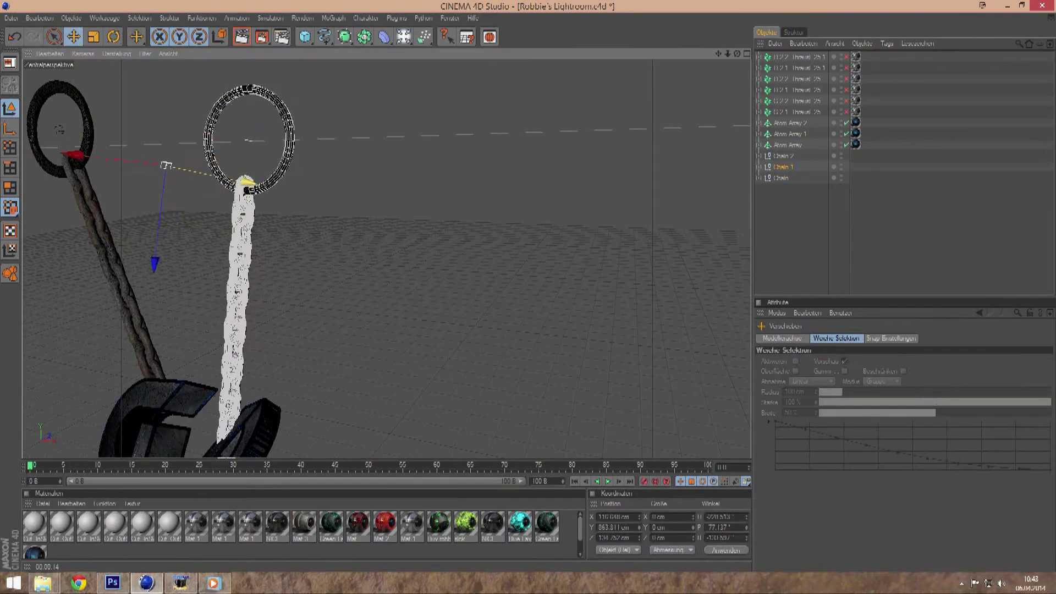
pyautogui.moveTo(164, 165); pyautogui.dragTo(296, 175)
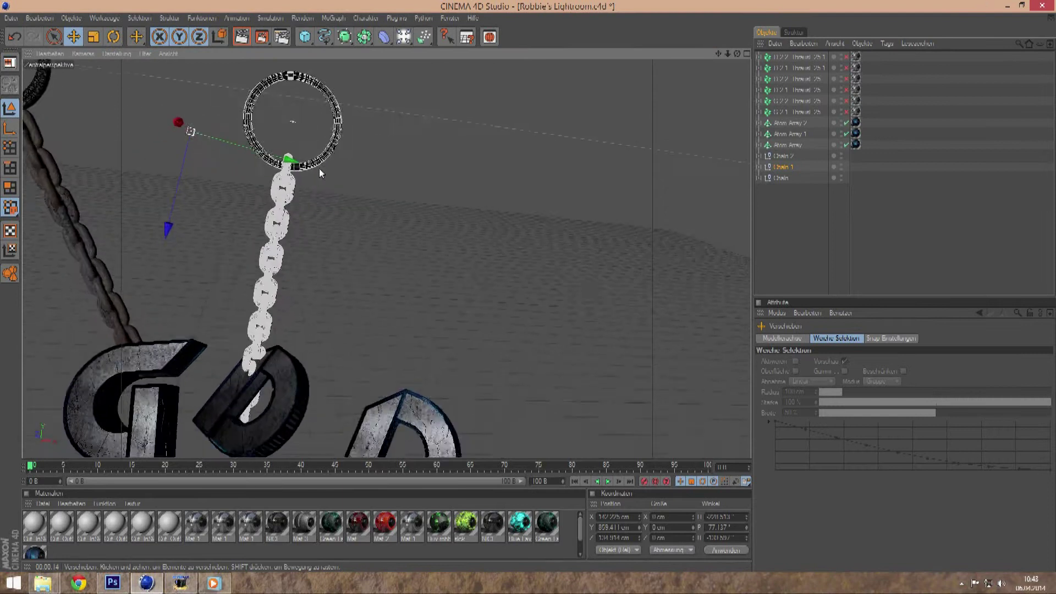
# Angle the white chain toward the last D, then undo back to restore the Zufall effector.
pyautogui.press('r')
pyautogui.moveTo(347, 160); pyautogui.dragTo(372, 202)
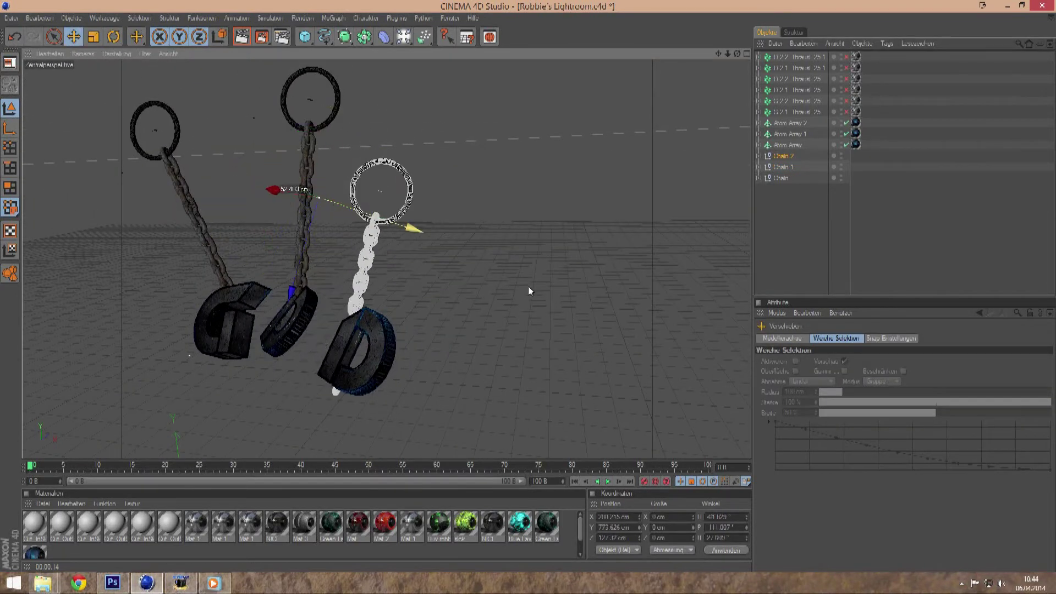
pyautogui.moveTo(529, 290); pyautogui.dragTo(530, 227)
pyautogui.hotkey('ctrl', 'z')
pyautogui.hotkey('ctrl', 'z')
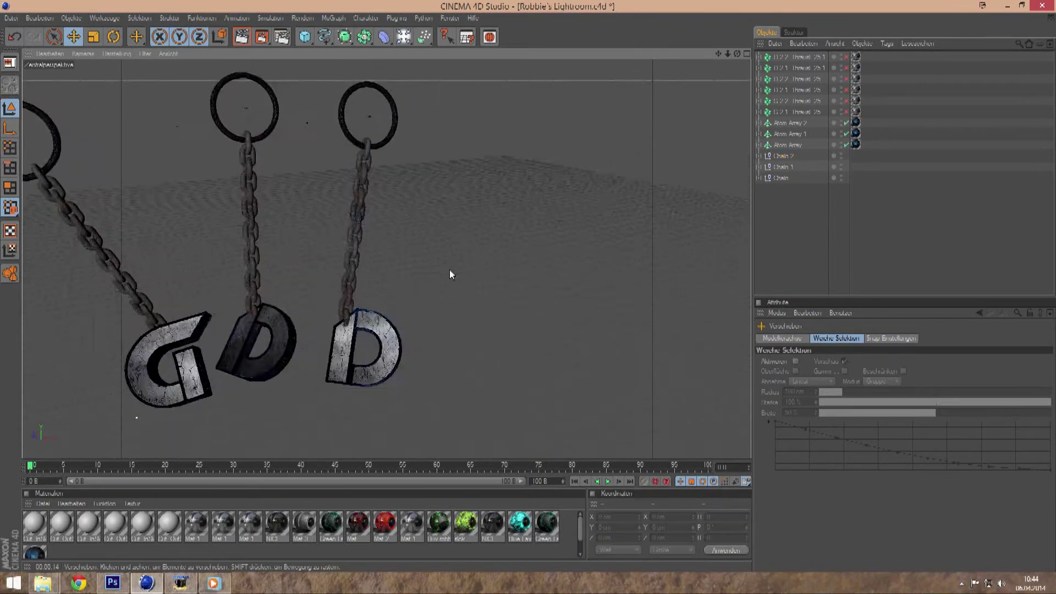
pyautogui.hotkey('ctrl', 'z')
pyautogui.hotkey('ctrl', 'z')
pyautogui.hotkey('ctrl', 'z')
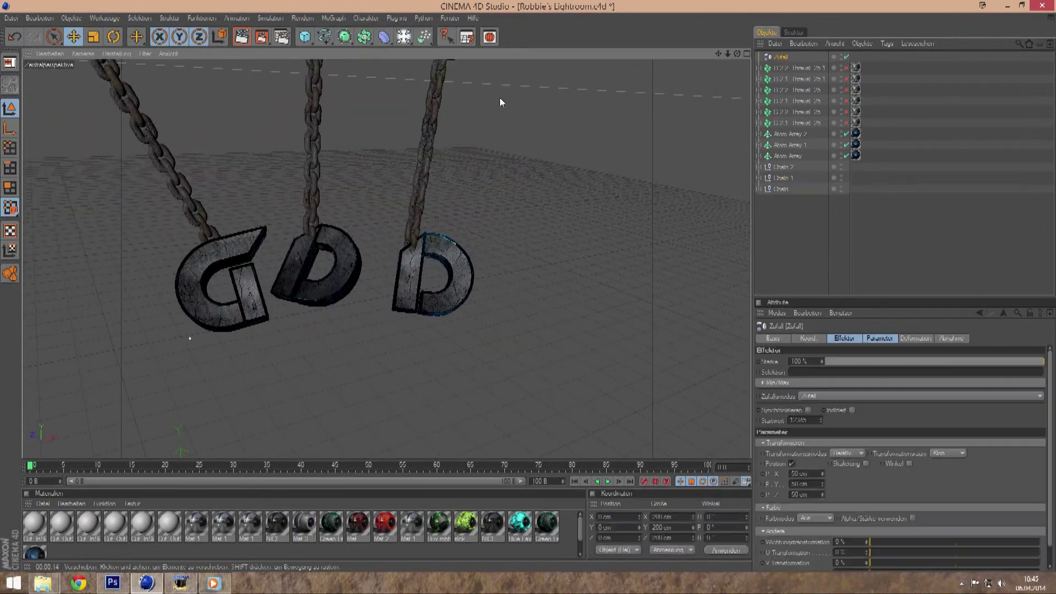
pyautogui.hotkey('ctrl', 'z')
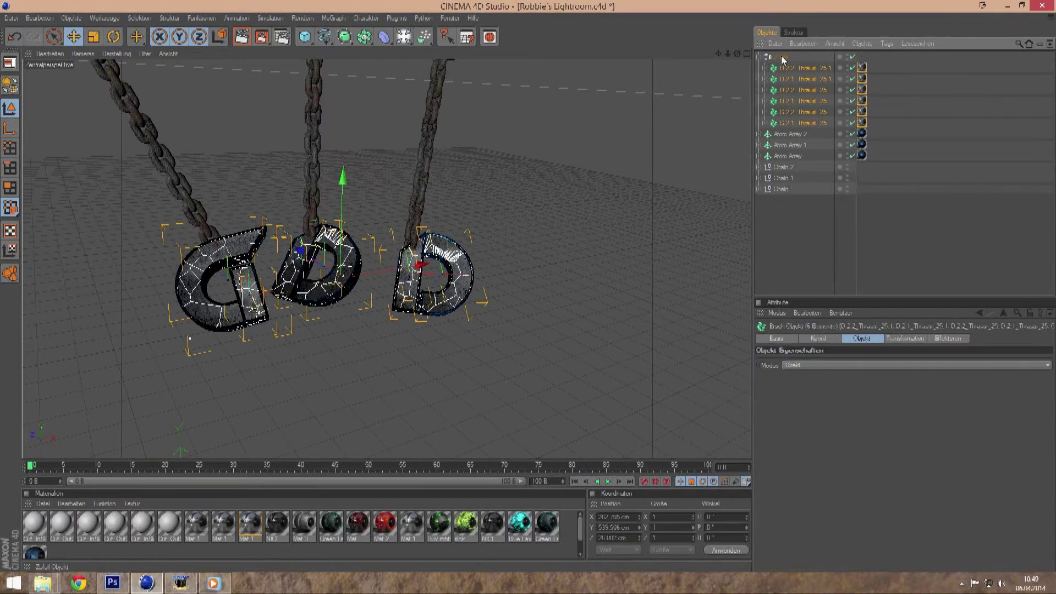
# Select the Zufall (Random) effector in the Object Manager.
pyautogui.click(783, 58)
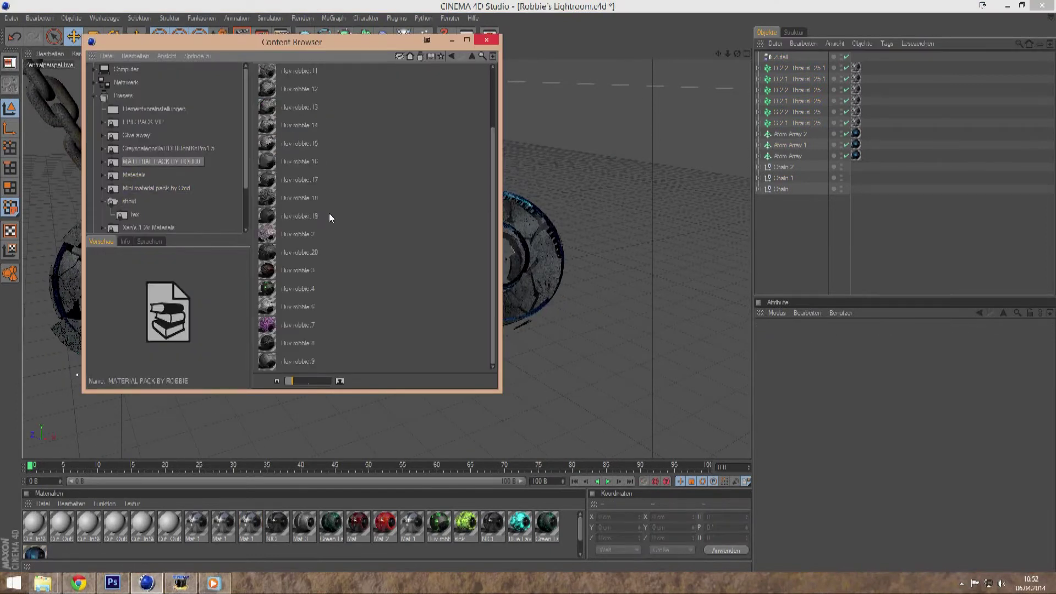
# Load several rock materials from Xan's 1.2k Materials and another Content Browser folder.
pyautogui.doubleClick(296, 191)
pyautogui.click(147, 227)
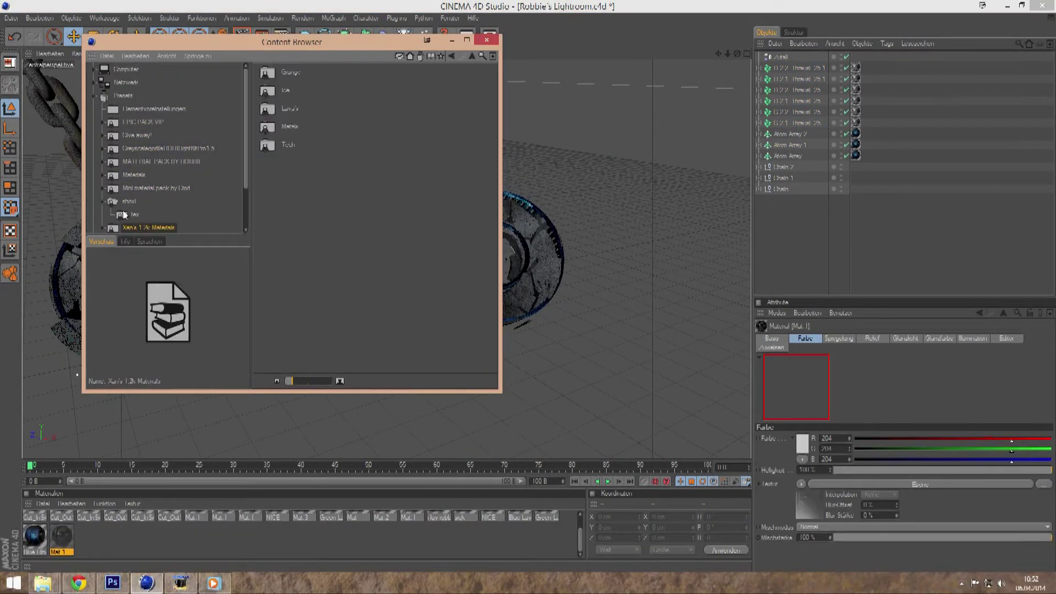
pyautogui.click(156, 187)
pyautogui.doubleClick(297, 129)
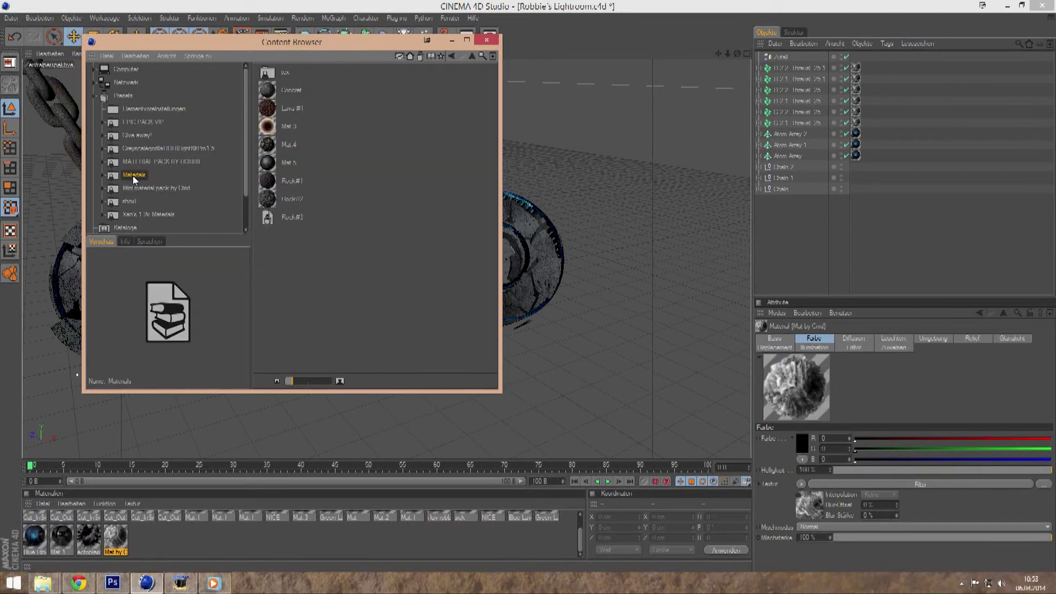
pyautogui.click(161, 161)
pyautogui.doubleClick(341, 166)
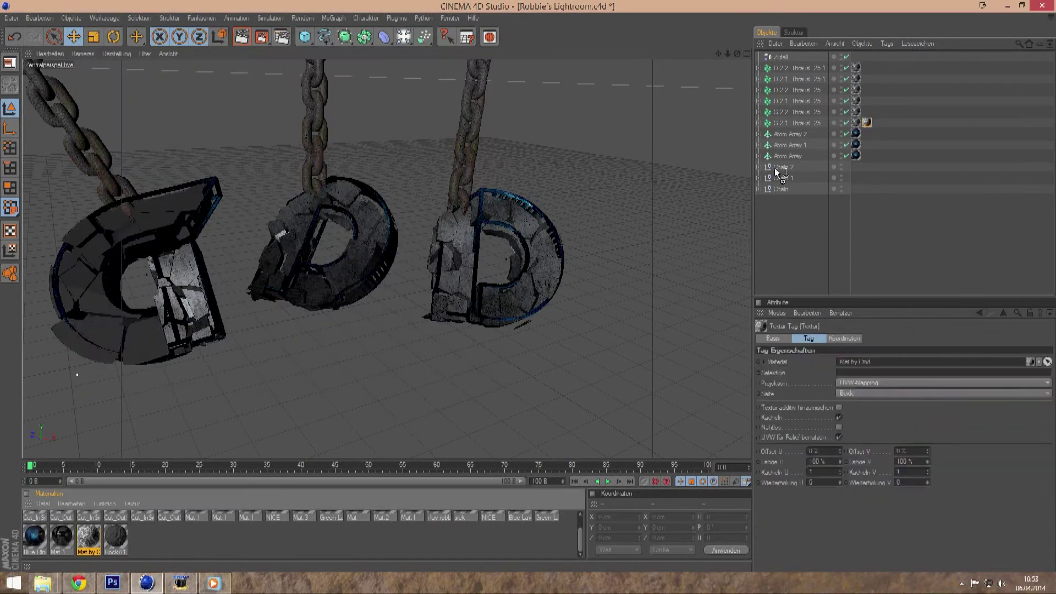
# Undo the last material change, save the scene under a new name, and render it.
pyautogui.hotkey('ctrl', 'z')
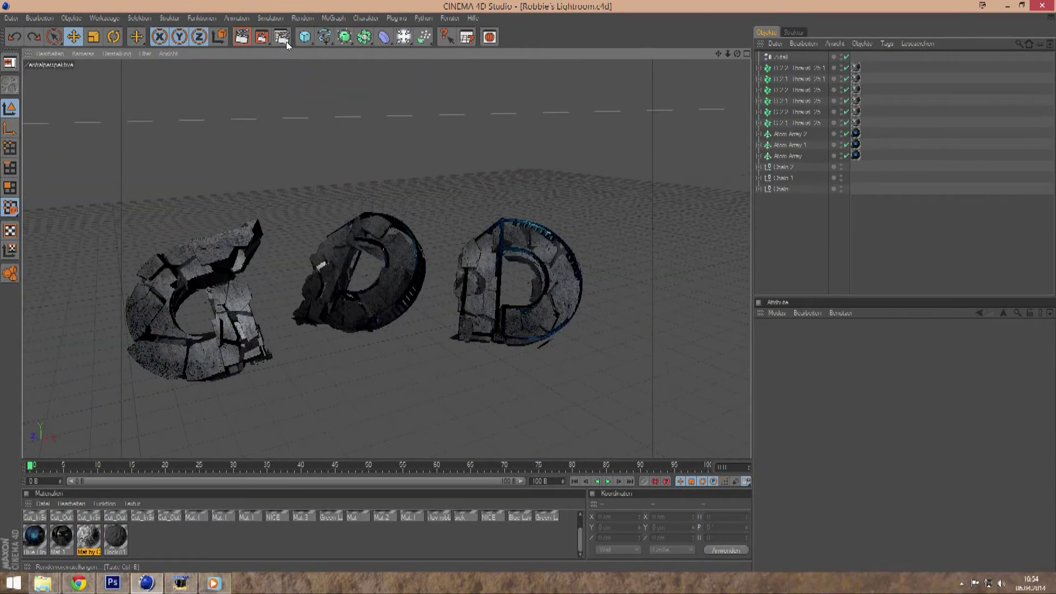
pyautogui.hotkey('ctrl', 'shift', 's')
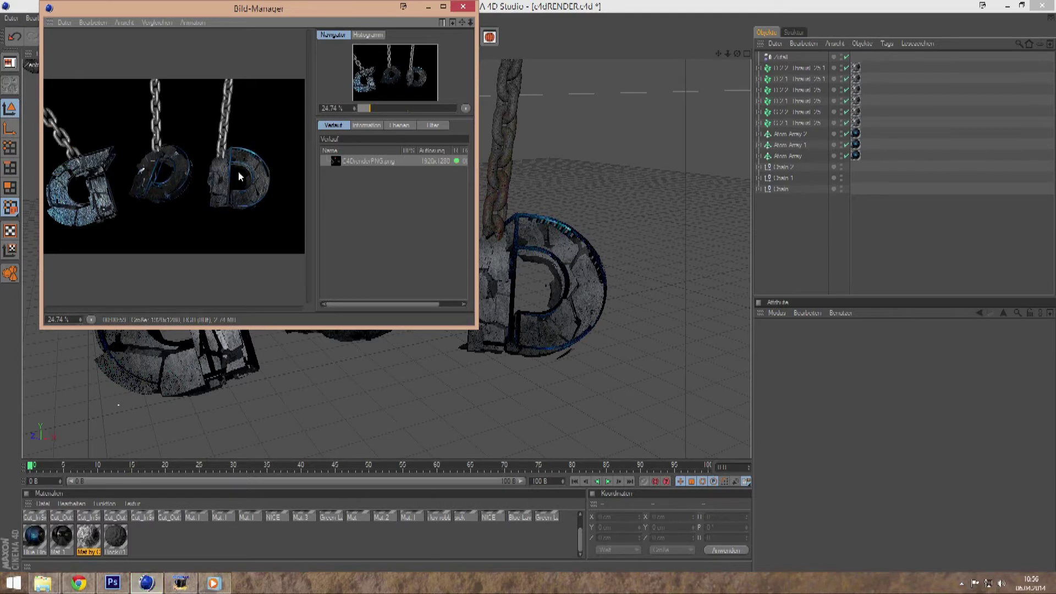
pyautogui.click(322, 213)
pyautogui.hotkey('shift', 'r')
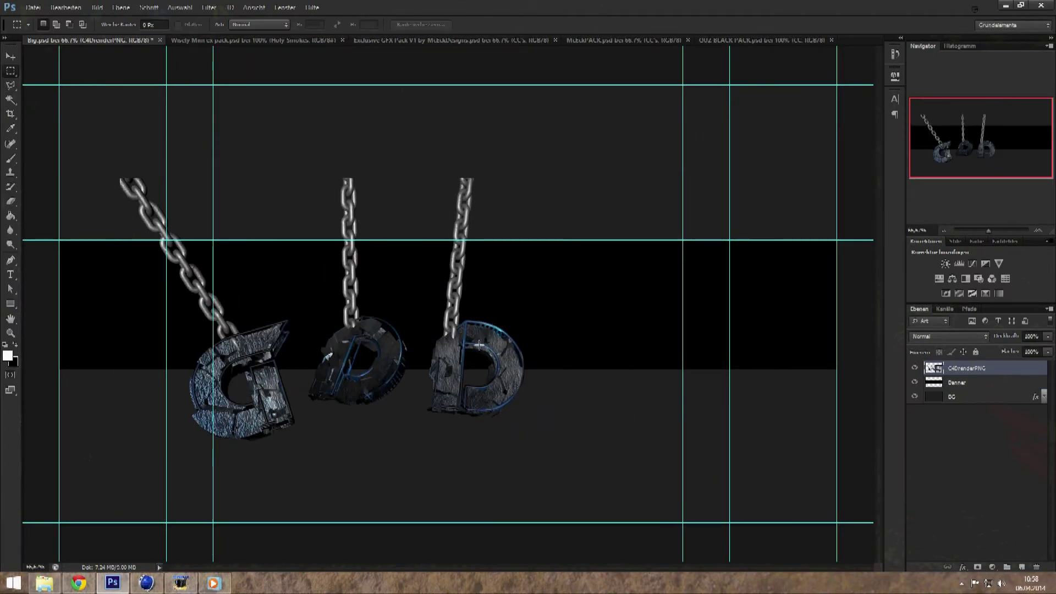
# Scale the render to about 70%, rotate it 5.18°, and add a new empty layer.
pyautogui.moveTo(786, 116); pyautogui.dragTo(755, 122)
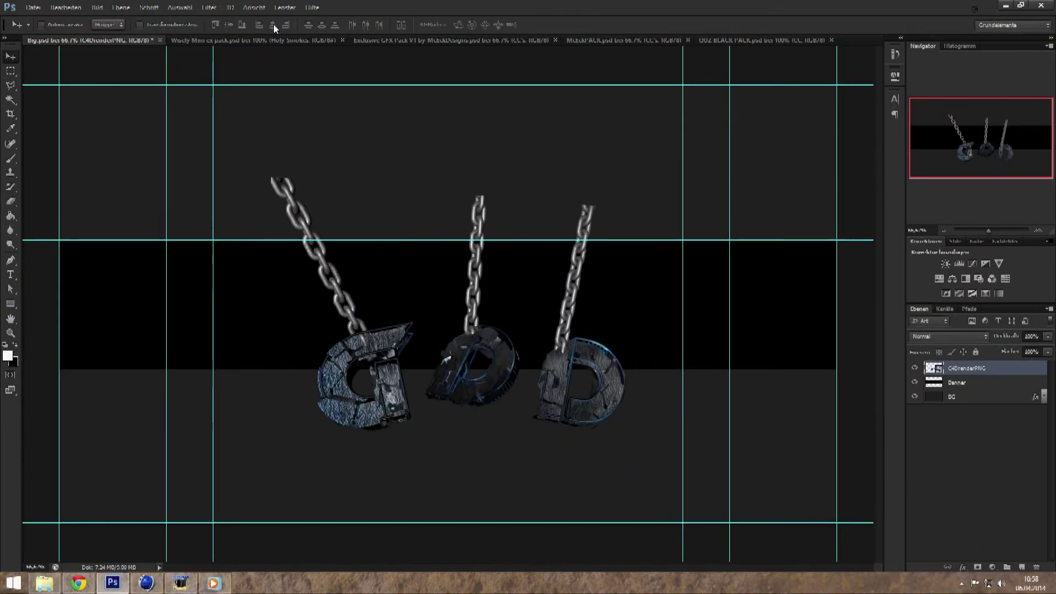
pyautogui.press('Return')
pyautogui.hotkey('ctrl', 'shift', 'alt', 'n')
pyautogui.hotkey('ctrl', '+')
pyautogui.hotkey('ctrl', '+')
# Trace thin white brush outlines along the middle D and the G's upper arm on Ebene 1.
pyautogui.press('b')
pyautogui.rightClick(479, 187)
pyautogui.moveTo(468, 180); pyautogui.dragTo(517, 198)
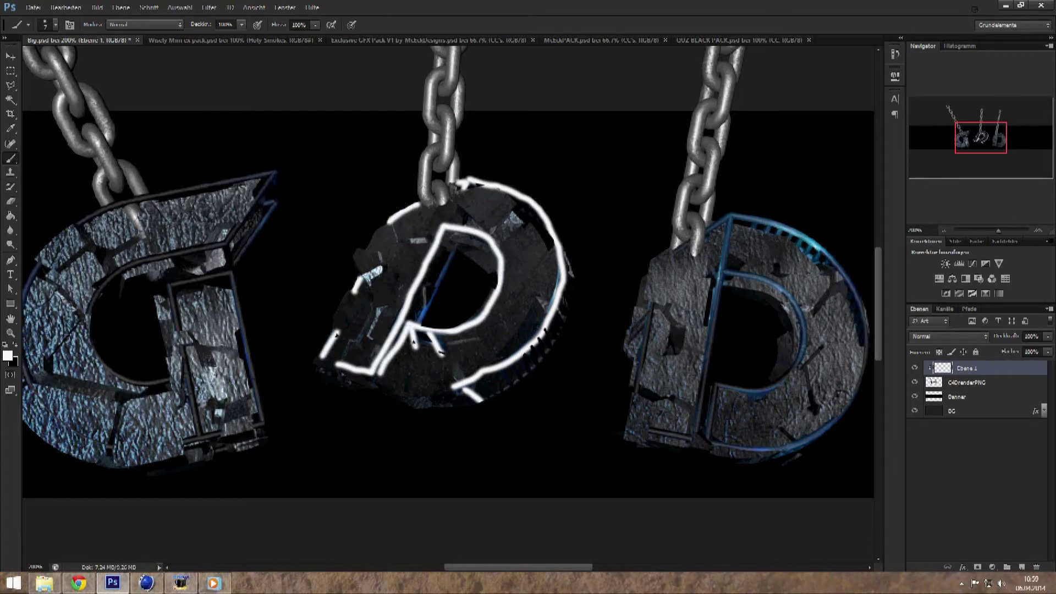
pyautogui.hscroll(-5, 561, 456)
pyautogui.moveTo(536, 173); pyautogui.dragTo(546, 207)
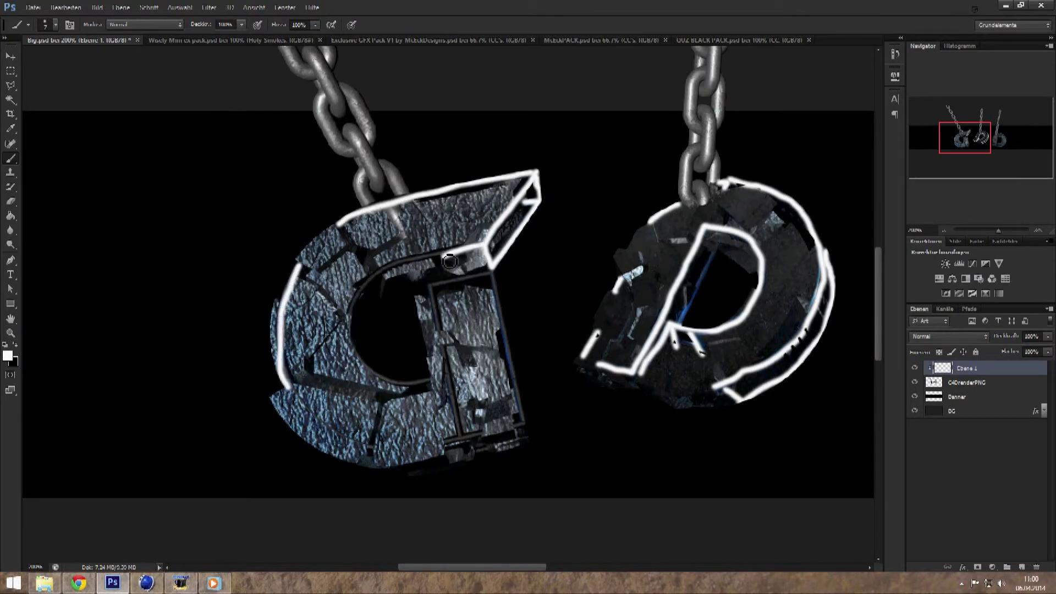
pyautogui.hscroll(8, 666, 464)
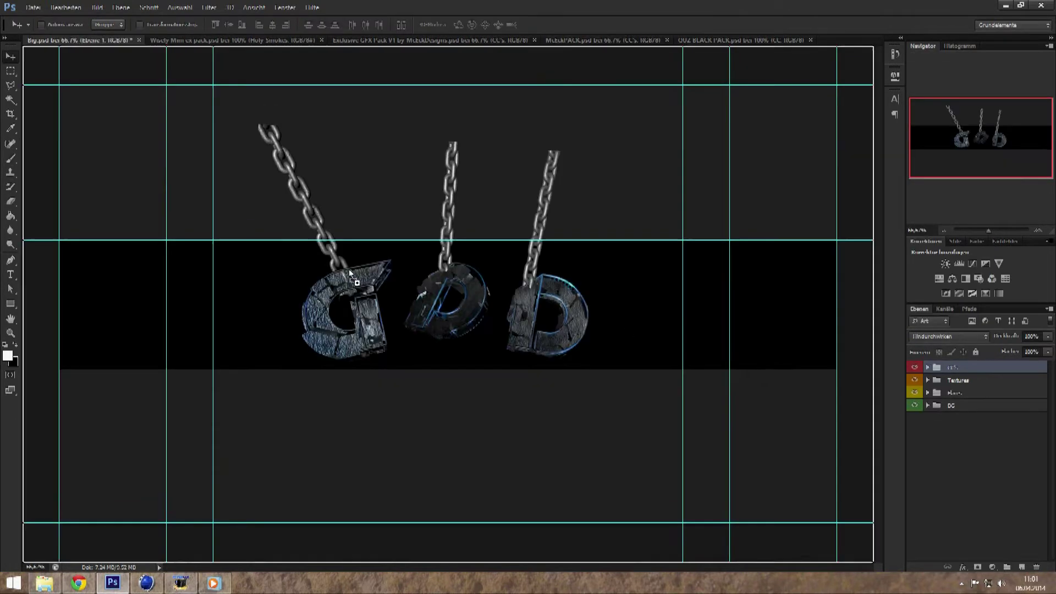
# Preview the Nexuus lighting and Qu colour groups, including a red variant.
pyautogui.click(913, 380)
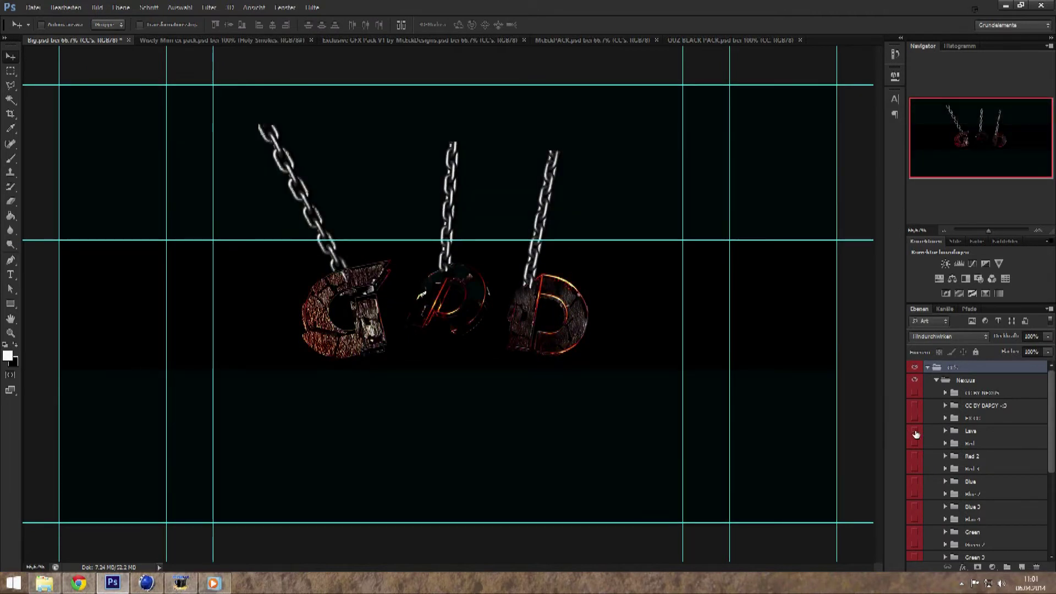
pyautogui.click(915, 431)
pyautogui.click(915, 488)
pyautogui.click(914, 519)
pyautogui.click(936, 393)
pyautogui.click(914, 380)
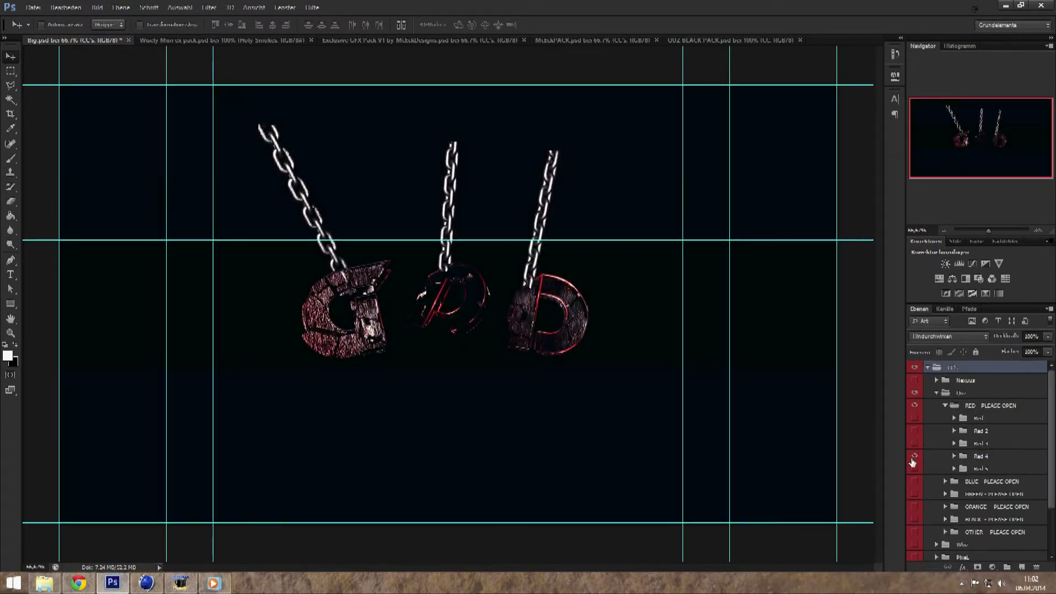
pyautogui.click(914, 431)
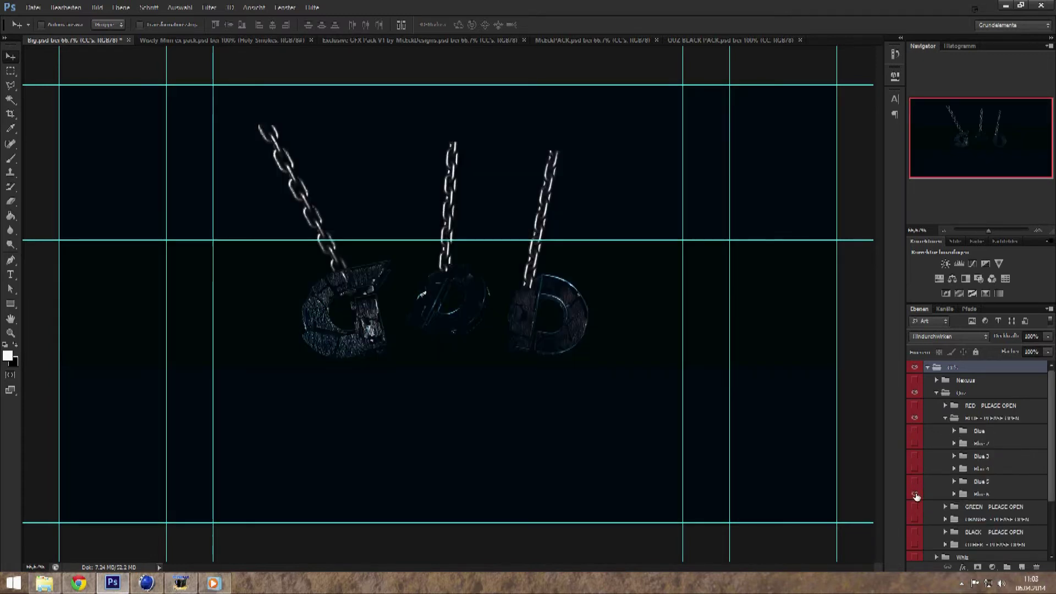
# Show the CCD colour-correction layer and preview the Pixel and OTHER groups.
pyautogui.scroll(-3, 966, 470)
pyautogui.click(914, 484)
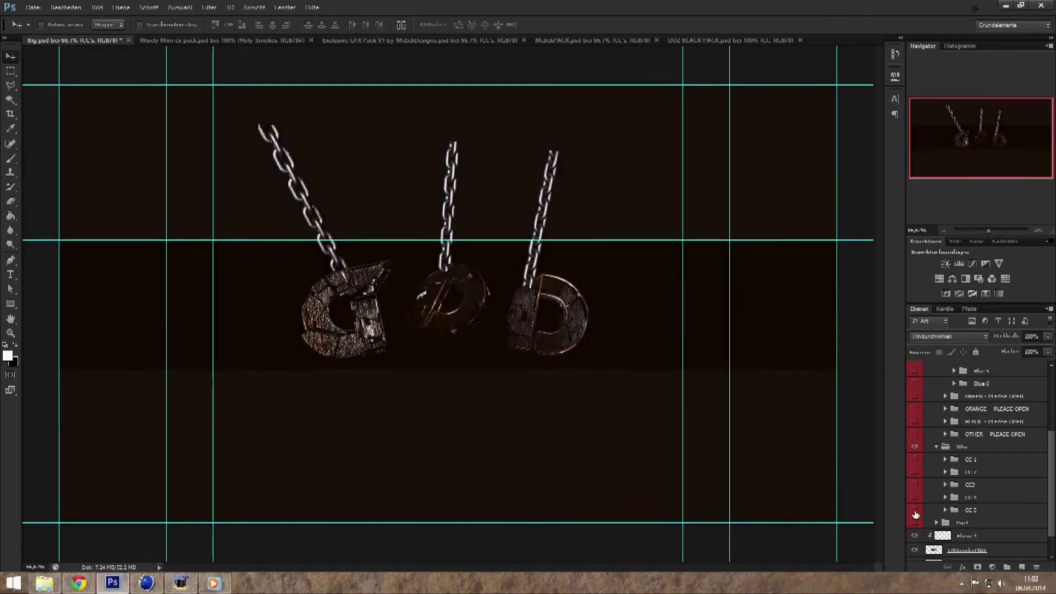
pyautogui.click(915, 515)
pyautogui.click(915, 485)
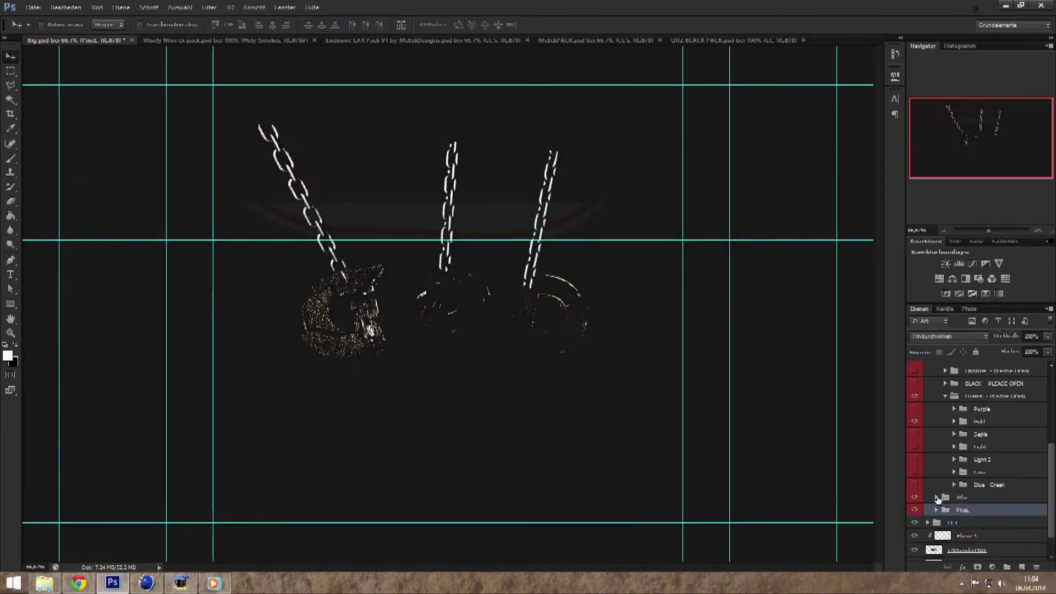
pyautogui.click(914, 473)
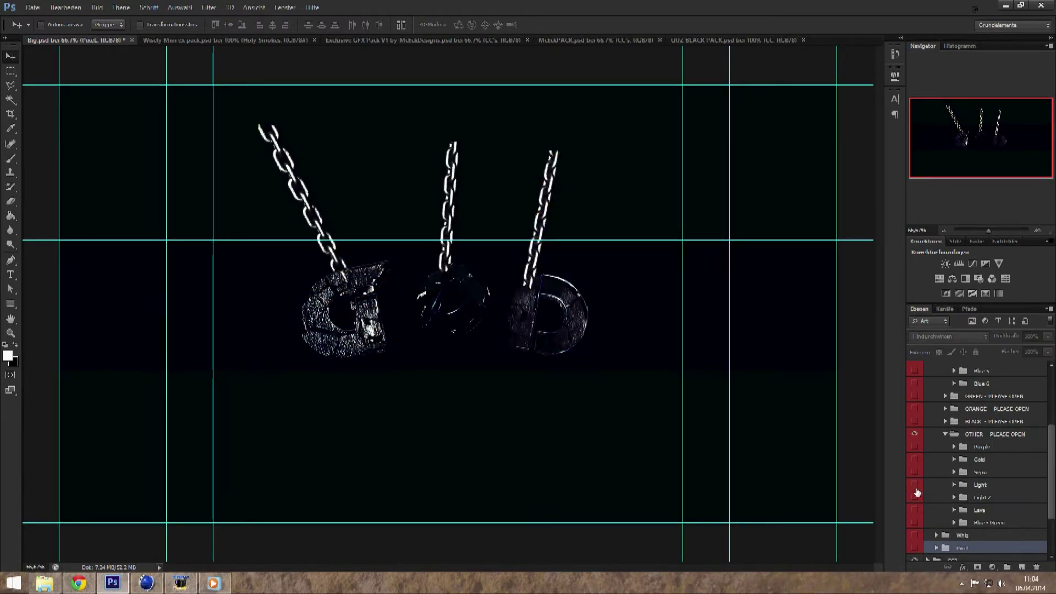
pyautogui.click(915, 491)
pyautogui.scroll(3, 914, 440)
# Swap Blue for Blue 3, then enable the CC BY BAPSY correction and Light 2 group.
pyautogui.click(914, 422)
pyautogui.scroll(-1, 917, 452)
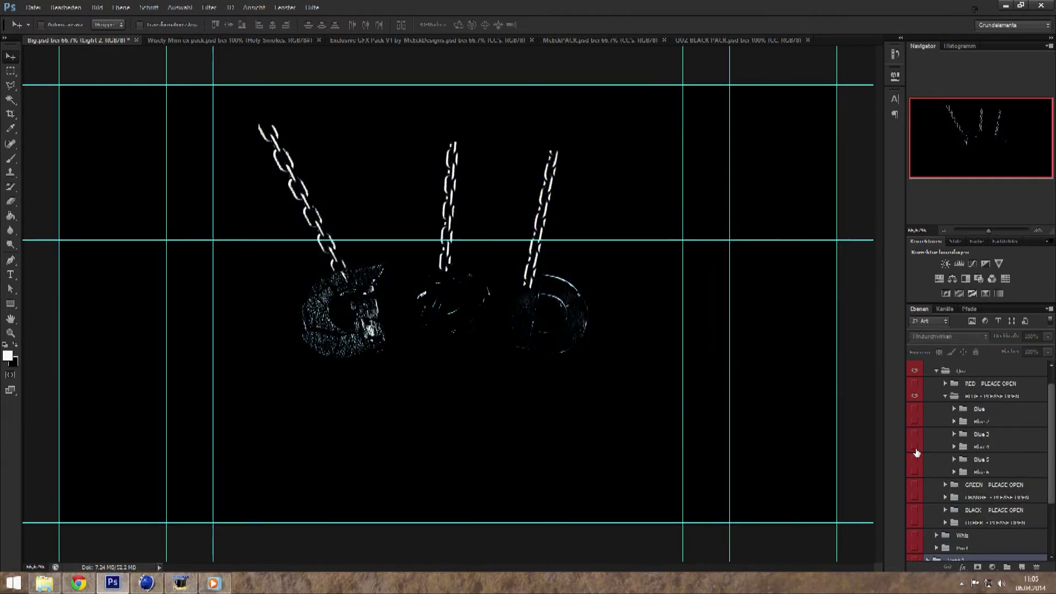
pyautogui.click(916, 453)
pyautogui.scroll(1, 960, 386)
pyautogui.click(959, 385)
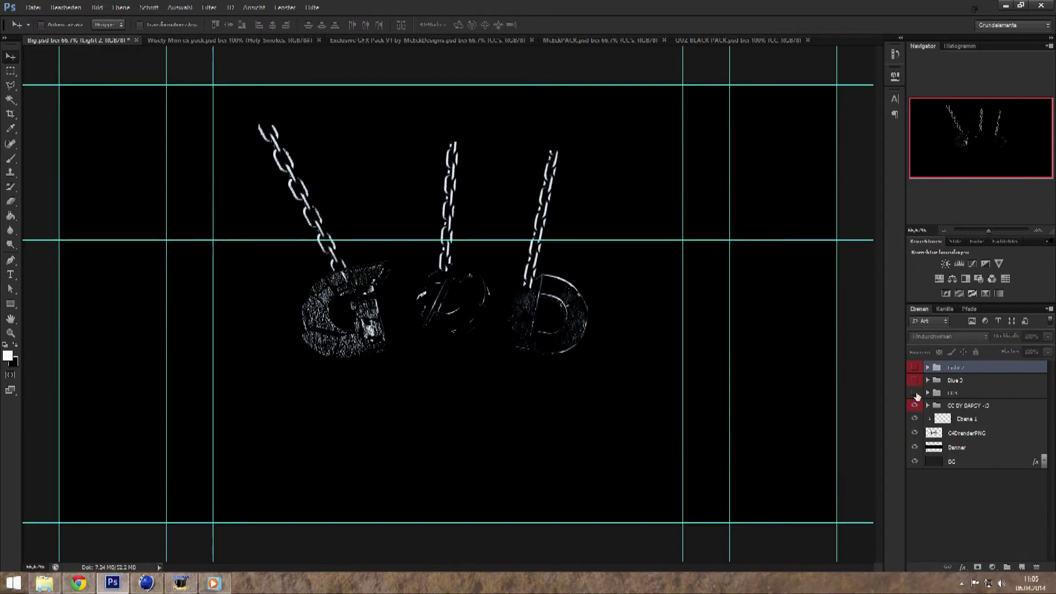
pyautogui.click(914, 392)
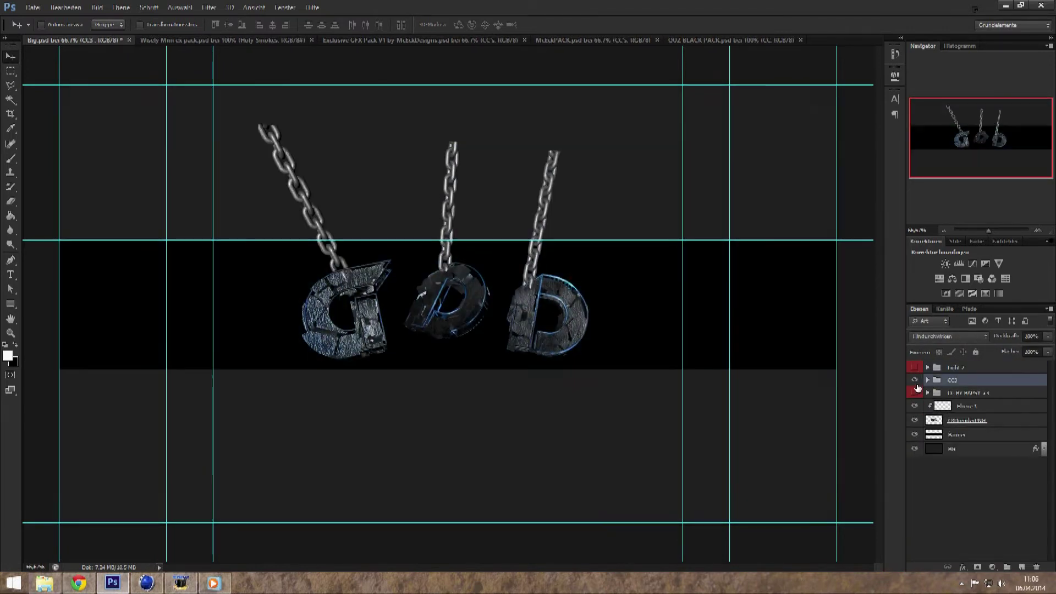
pyautogui.click(915, 367)
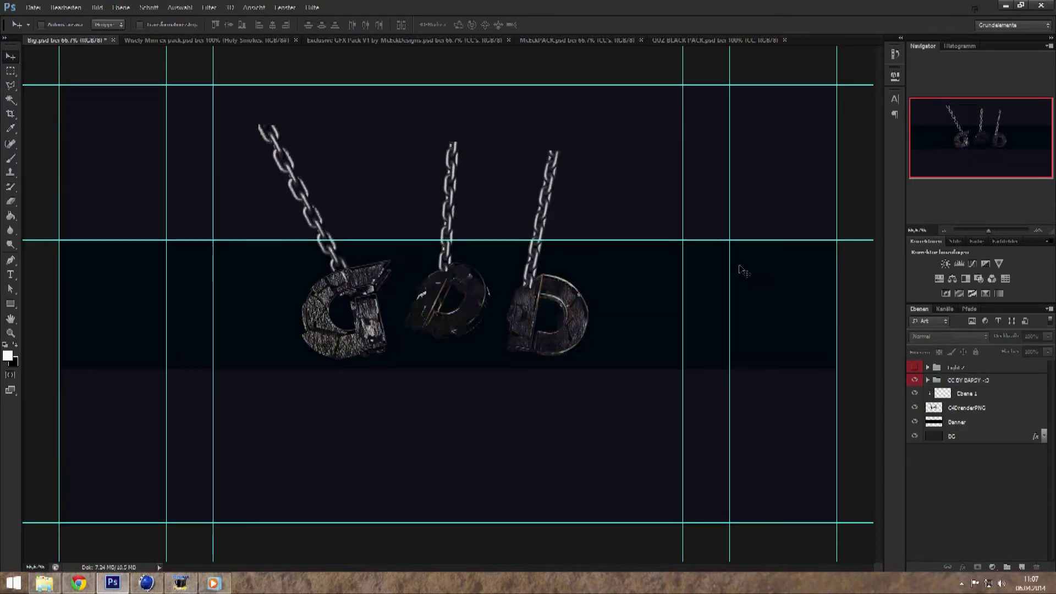
# Bring the cracked TEXTURE layer from the texture pack into the banner document.
pyautogui.click(577, 40)
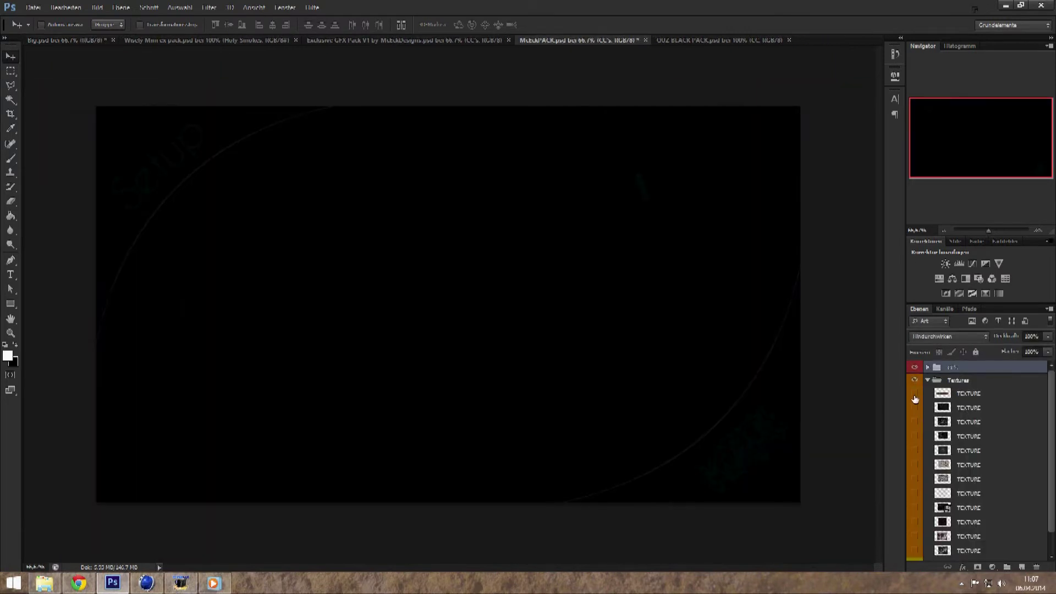
pyautogui.click(915, 421)
pyautogui.hotkey('ctrl', 'Tab')
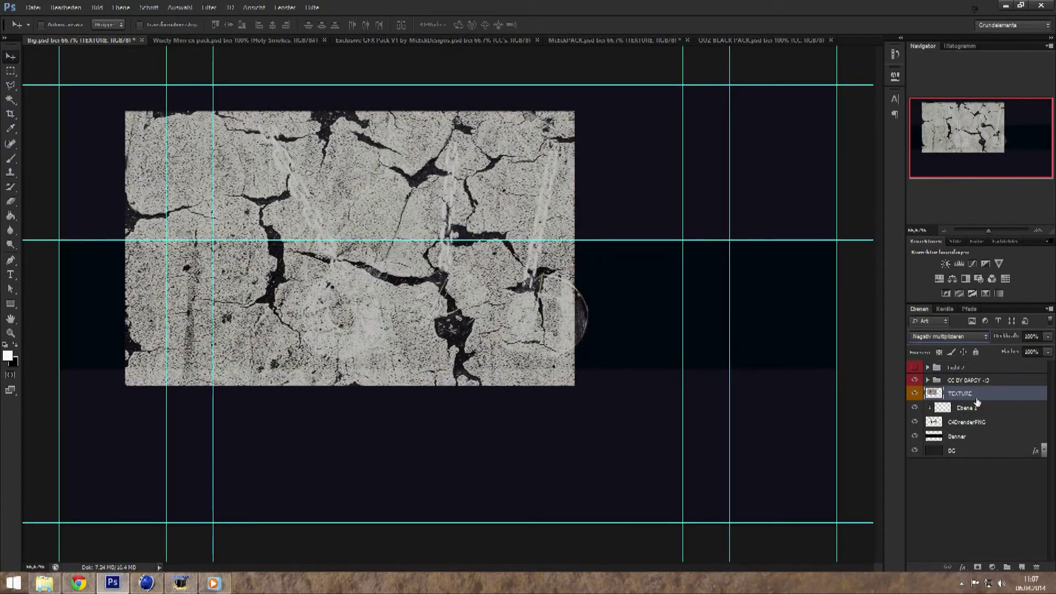
pyautogui.hotkey('ctrl', 'Tab')
pyautogui.click(927, 367)
pyautogui.hotkey('ctrl', 'Tab')
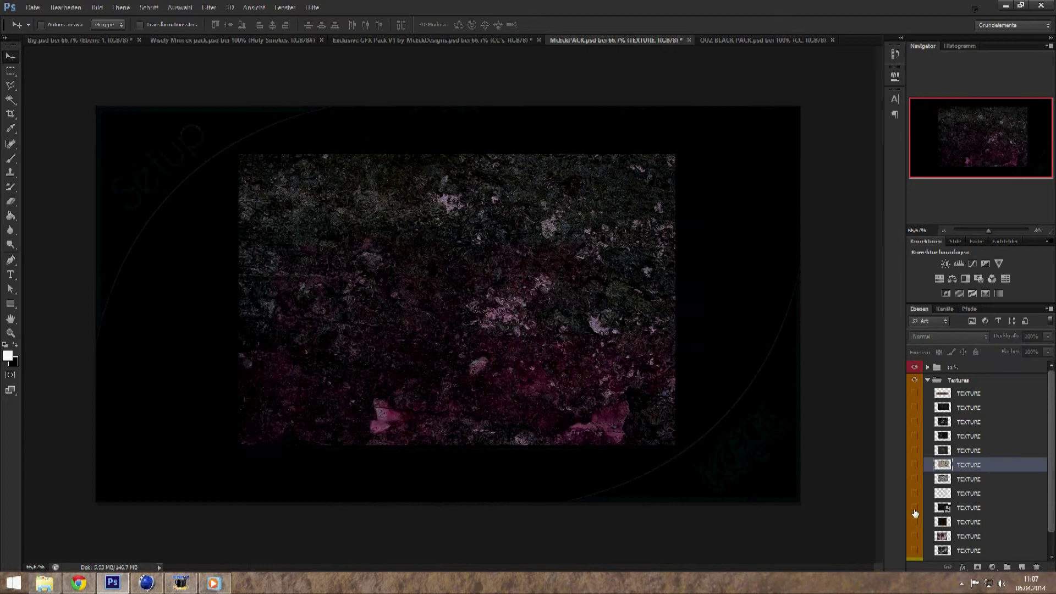
pyautogui.hotkey('ctrl', 'Tab')
pyautogui.hotkey('ctrl', 'Tab')
# Blend the texture copy with Negativ multiplizieren at 30% opacity beneath C4DrenderPNG.
pyautogui.hotkey('shift', 'alt', 's')
pyautogui.moveTo(230, 327); pyautogui.dragTo(243, 316)
pyautogui.press('b')
pyautogui.moveTo(398, 145); pyautogui.dragTo(403, 233)
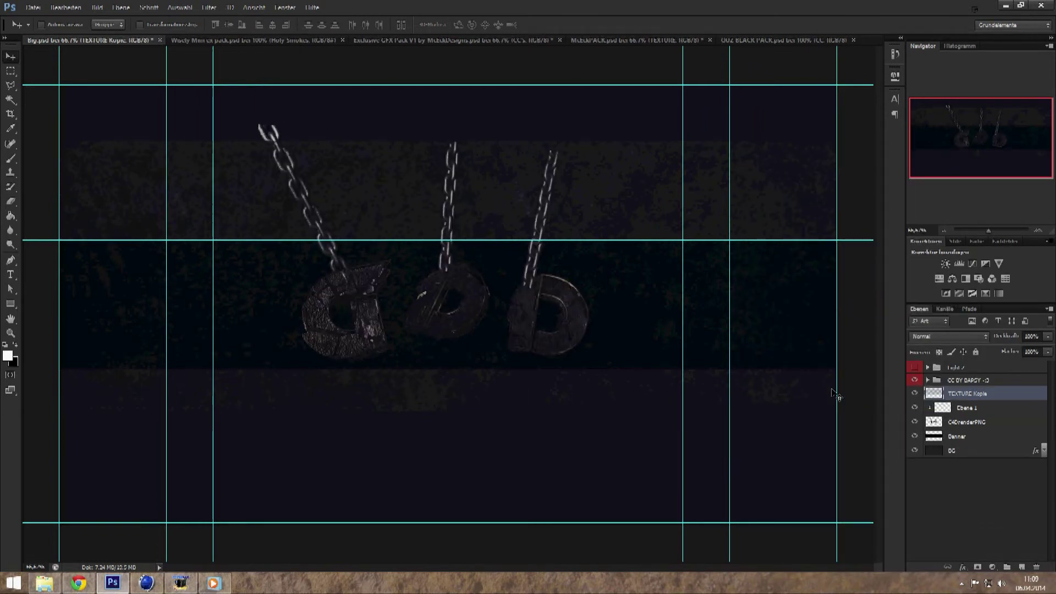
pyautogui.hotkey('ctrl', '[')
pyautogui.click(969, 336)
pyautogui.click(946, 140)
# Bring Spark 1 from the Wisely pack into the banner, duplicate it and spread the sparks.
pyautogui.hotkey('ctrl', 'Tab')
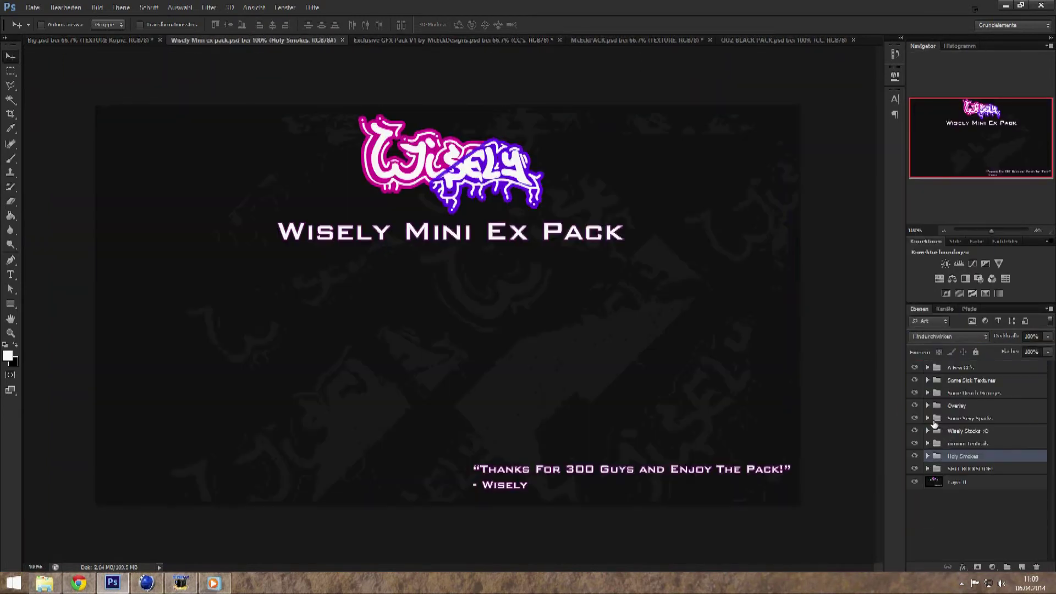
pyautogui.click(928, 380)
pyautogui.click(927, 406)
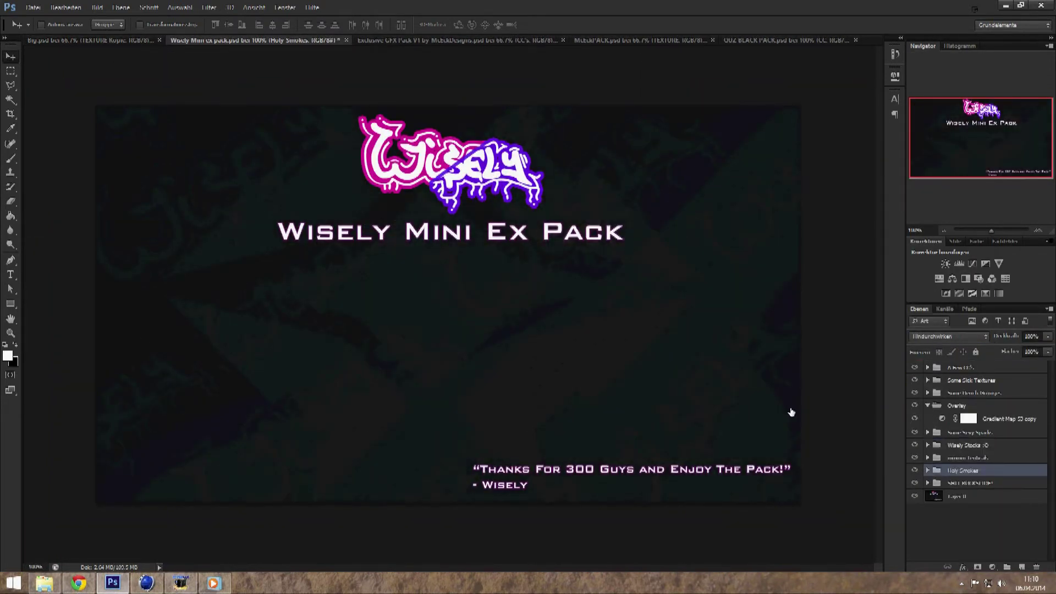
pyautogui.hotkey('ctrl', 'Tab')
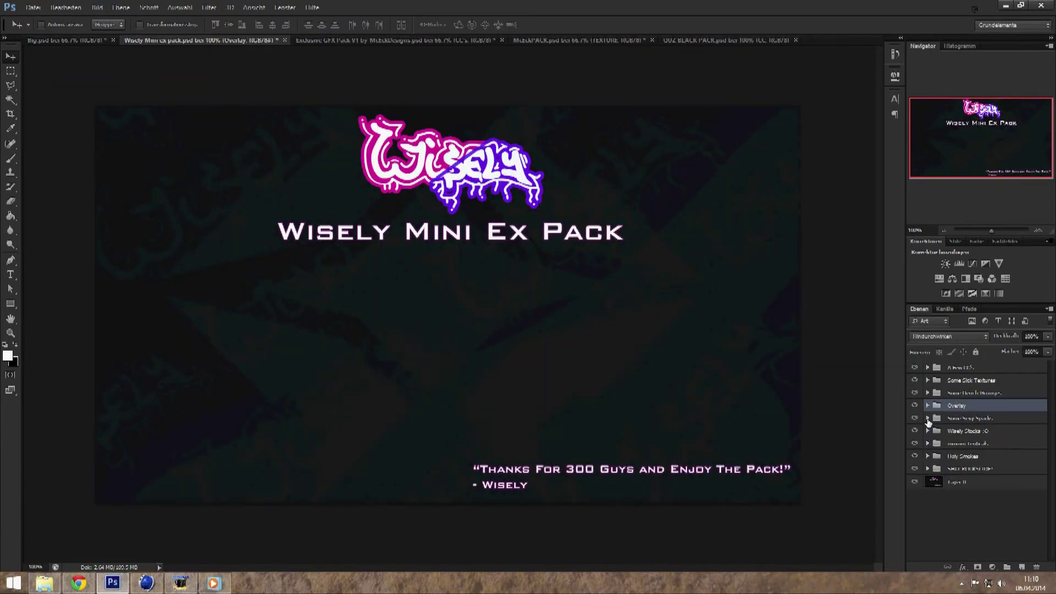
pyautogui.click(927, 443)
pyautogui.moveTo(942, 456); pyautogui.dragTo(77, 47)
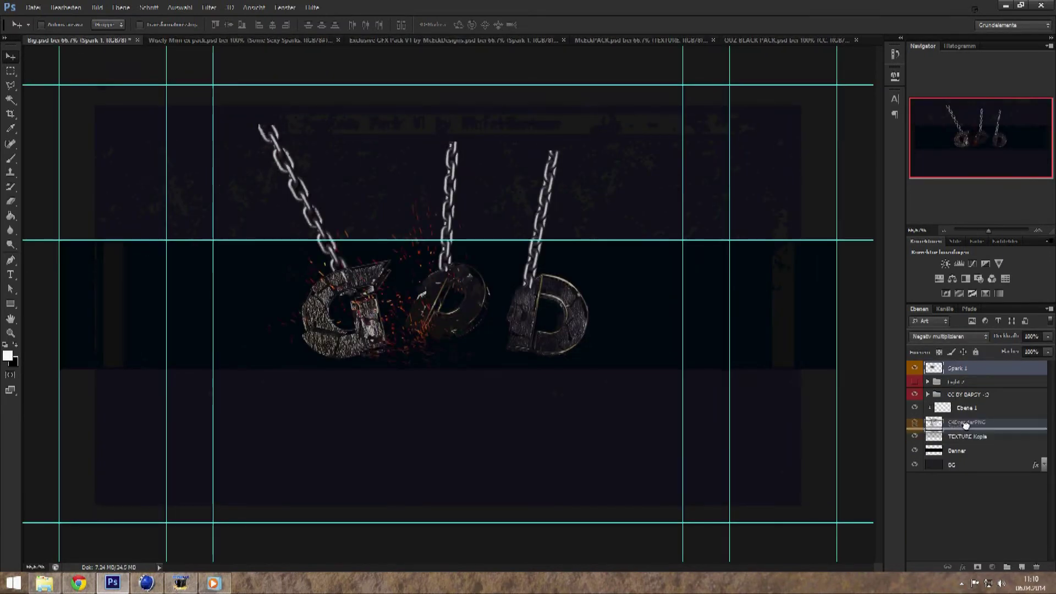
pyautogui.press('Return')
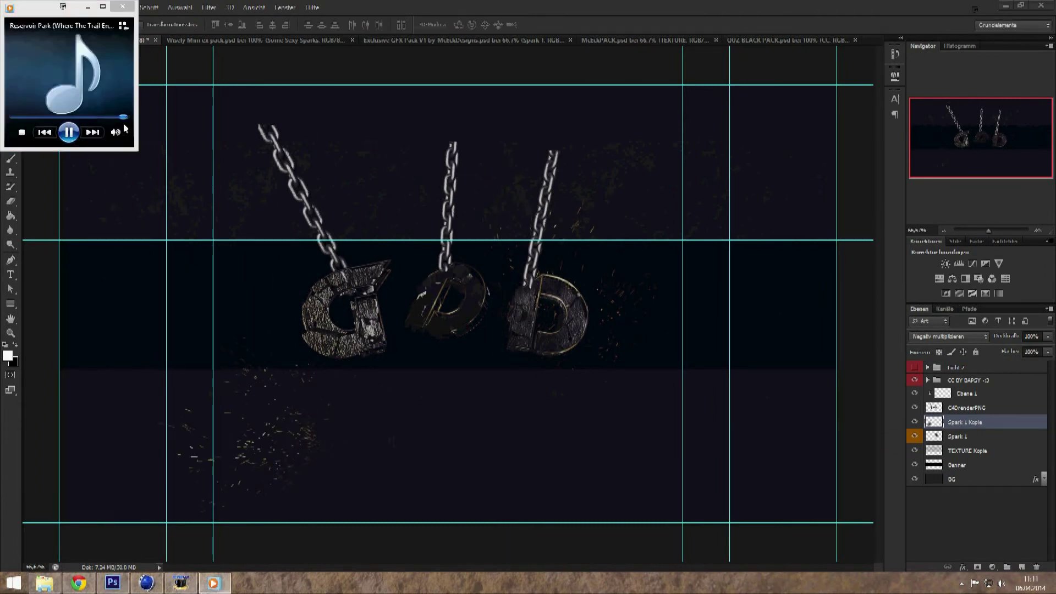
pyautogui.moveTo(280, 319); pyautogui.dragTo(428, 215)
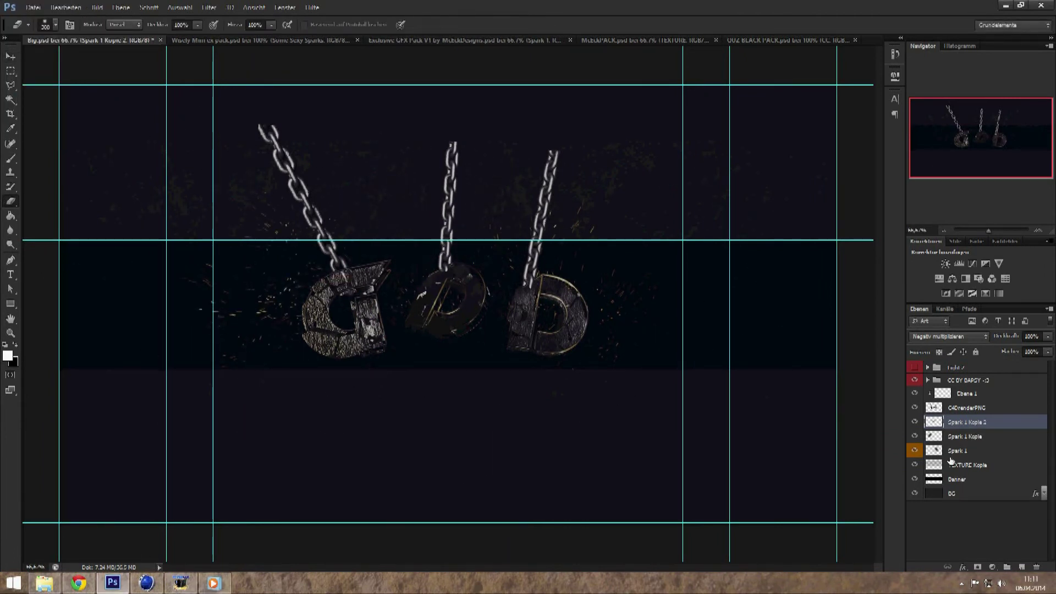
pyautogui.click(895, 53)
pyautogui.click(792, 112)
# Revert one history step on Spark 1 and add a new layer with a soft round brush.
pyautogui.click(968, 450)
pyautogui.click(895, 53)
pyautogui.click(792, 165)
pyautogui.click(895, 53)
pyautogui.rightClick(262, 248)
pyautogui.press('Escape')
pyautogui.hotkey('ctrl', '+')
pyautogui.hotkey('ctrl', '+')
pyautogui.click(967, 393)
# Clip the new layer, paint white over the D, and blend it Ineinanderkopieren at 60%.
pyautogui.hotkey('ctrl', 'shift', 'alt', 'n')
pyautogui.press('b')
pyautogui.moveTo(510, 234)
pyautogui.mouseDown()
pyautogui.moveTo(340, 360)
pyautogui.moveTo(483, 264)
pyautogui.mouseUp()
pyautogui.click(947, 336)
pyautogui.click(947, 174)
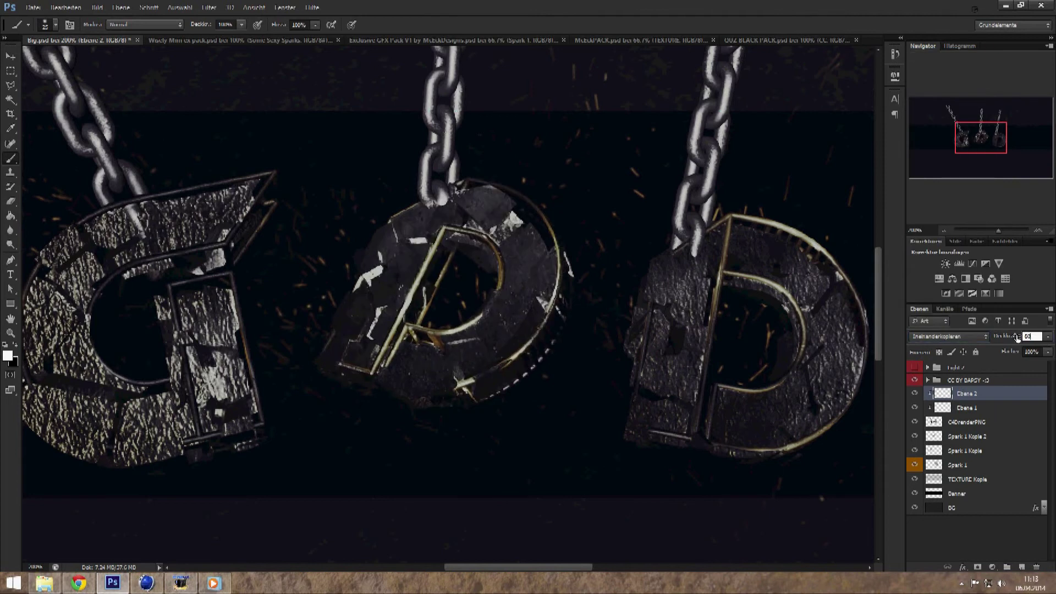
pyautogui.press('Return')
pyautogui.hotkey('ctrl', '0')
pyautogui.scroll(5, 325, 272)
# Erase excess highlight, then zoom out to 66.7% with the brush ready.
pyautogui.press('e')
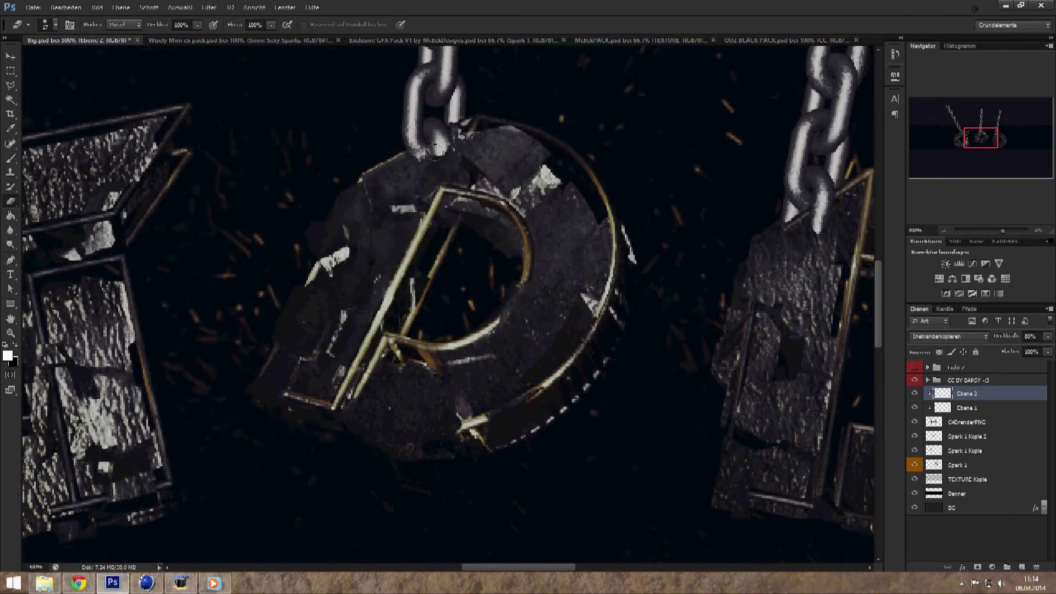
pyautogui.hotkey('ctrl', '-')
pyautogui.hotkey('ctrl', '-')
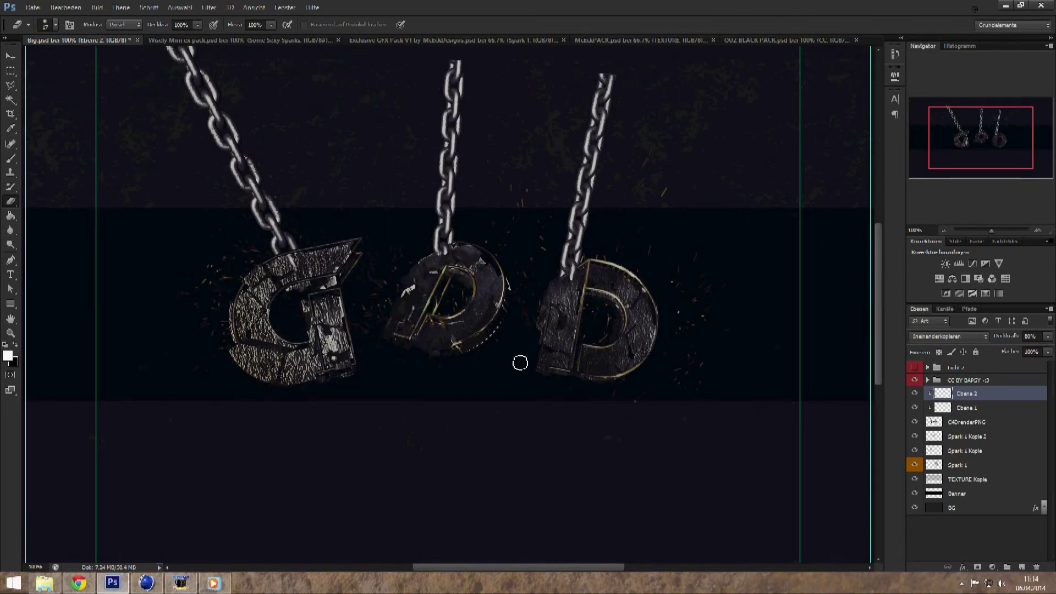
pyautogui.hotkey('ctrl', '-')
pyautogui.press('b')
pyautogui.rightClick(520, 362)
pyautogui.press('Escape')
# Paint a soft white glow and band at the top, then delete it.
pyautogui.hotkey('ctrl', 'shift', 'alt', 'n')
pyautogui.moveTo(688, 187); pyautogui.dragTo(792, 181)
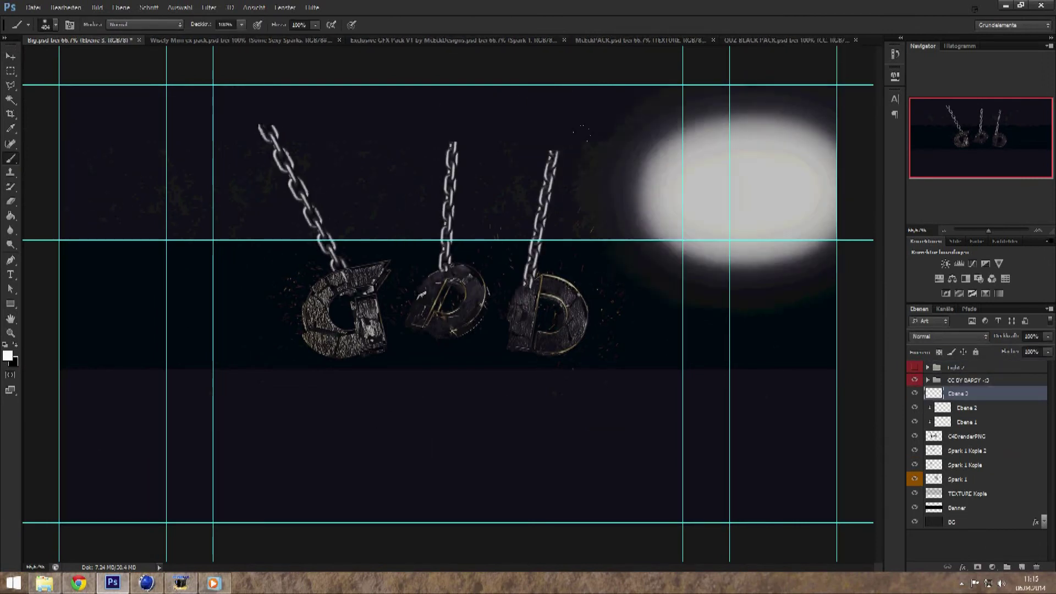
pyautogui.moveTo(715, 176); pyautogui.dragTo(110, 171)
pyautogui.moveTo(957, 394); pyautogui.dragTo(957, 486)
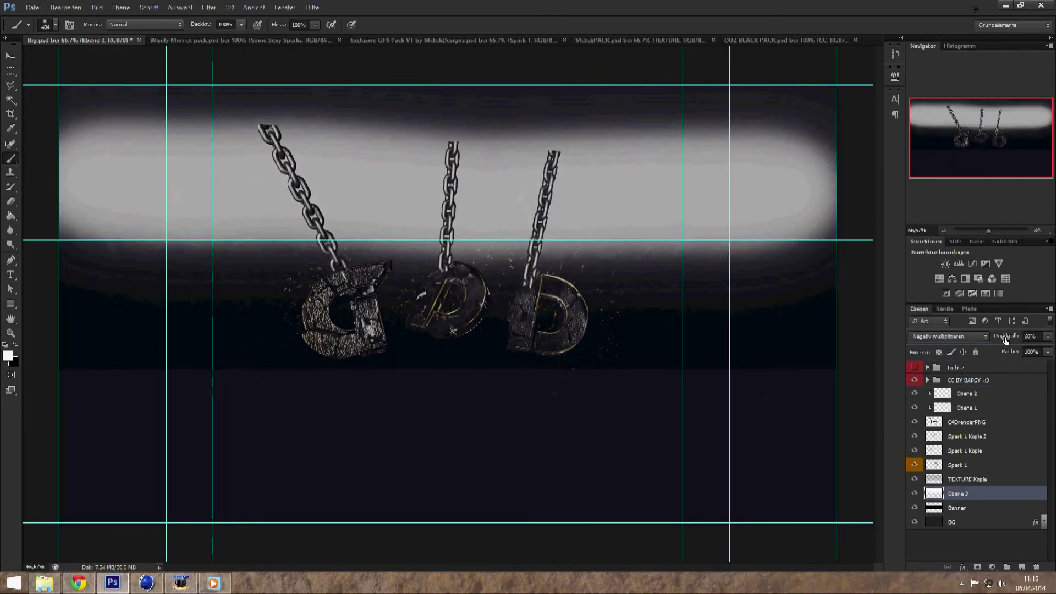
pyautogui.press('Delete')
pyautogui.click(957, 493)
# Paint a glow above Banner, cut away its upper part, and rename the layer lights.
pyautogui.moveTo(307, 149); pyautogui.dragTo(605, 160)
pyautogui.press('m')
pyautogui.moveTo(60, 85); pyautogui.dragTo(837, 240)
pyautogui.press('Delete')
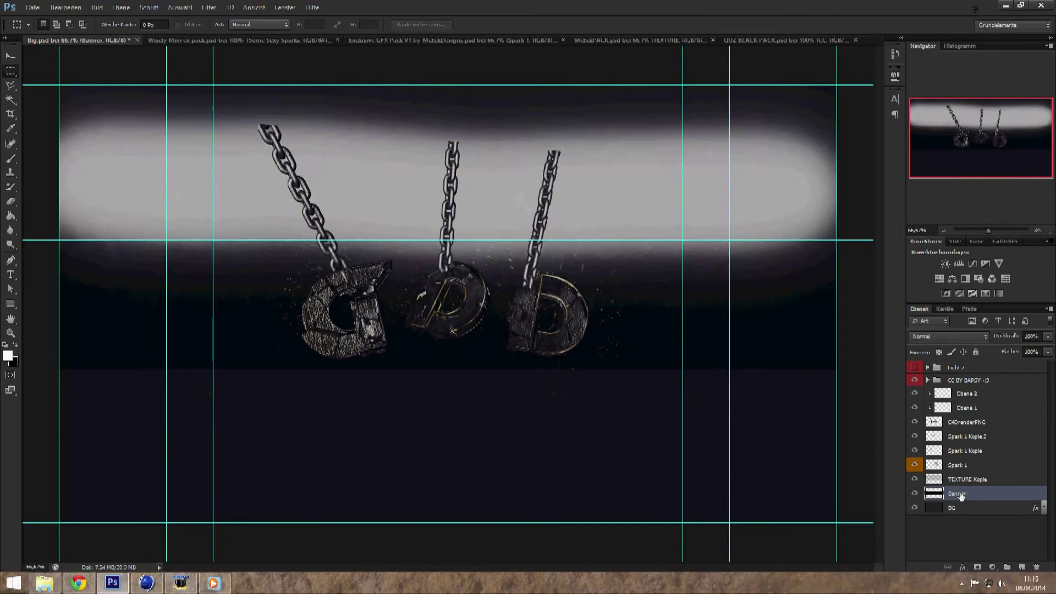
pyautogui.hotkey('ctrl', 'd')
pyautogui.hotkey('ctrl', 'shift', 'alt', 'n')
pyautogui.press('v')
pyautogui.doubleClick(956, 494)
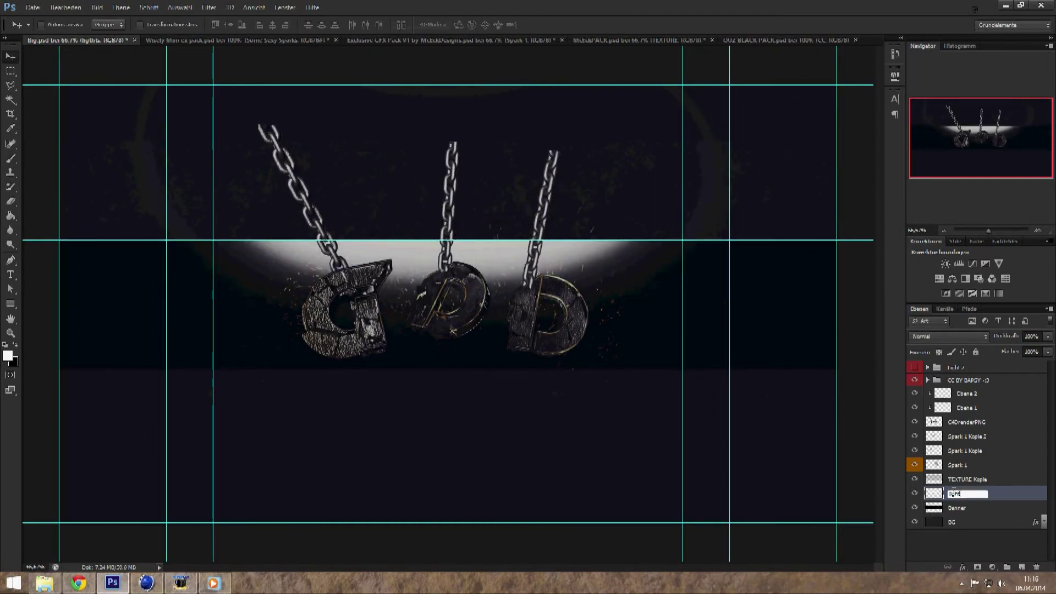
pyautogui.write('s')
pyautogui.click(914, 494)
# Paint large 1700 px soft white glows on a new layer.
pyautogui.hotkey('ctrl', 'shift', 'alt', 'n')
pyautogui.hotkey('ctrl', '-')
pyautogui.press('b')
pyautogui.rightClick(418, 193)
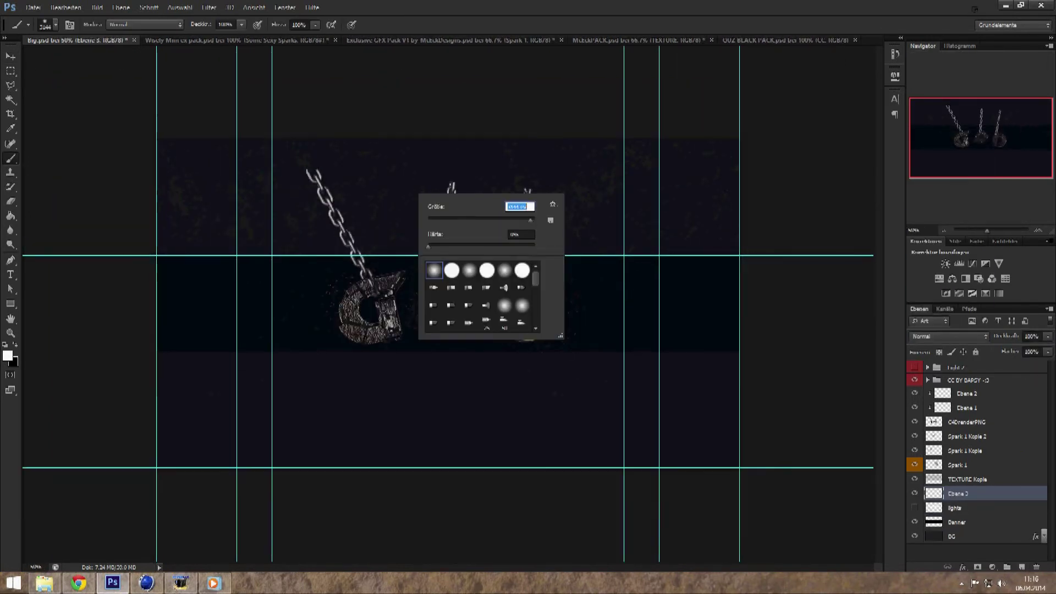
pyautogui.write('1700')
pyautogui.press('Return')
pyautogui.click(435, 165)
pyautogui.hotkey('ctrl', 'z')
pyautogui.click(436, 436)
pyautogui.hotkey('ctrl', 'z')
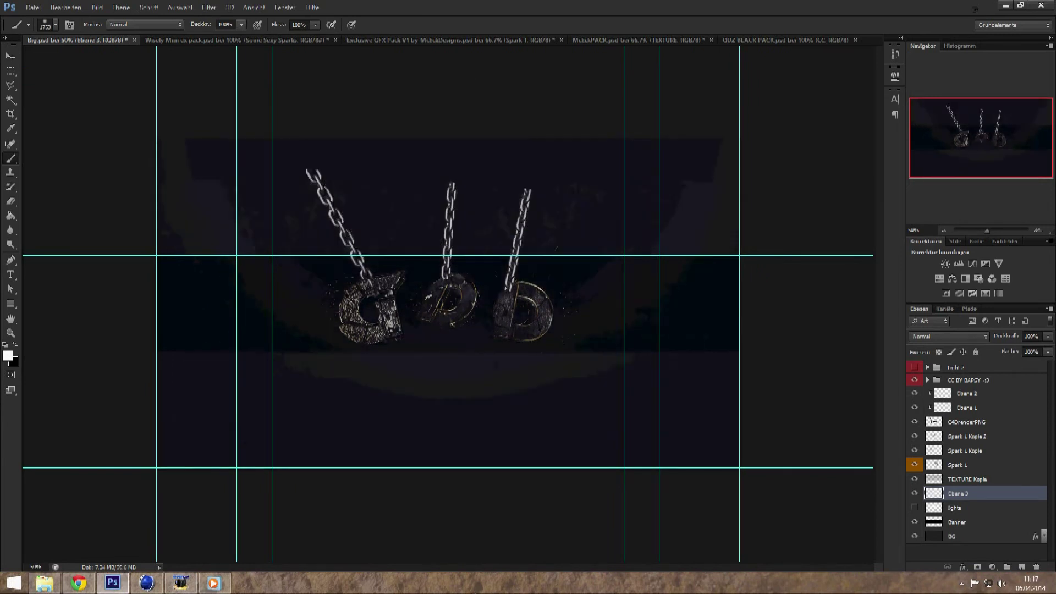
pyautogui.click(435, 165)
pyautogui.click(436, 436)
# Set the new glow layer's opacity to 70%.
pyautogui.click(1031, 336)
pyautogui.write('70')
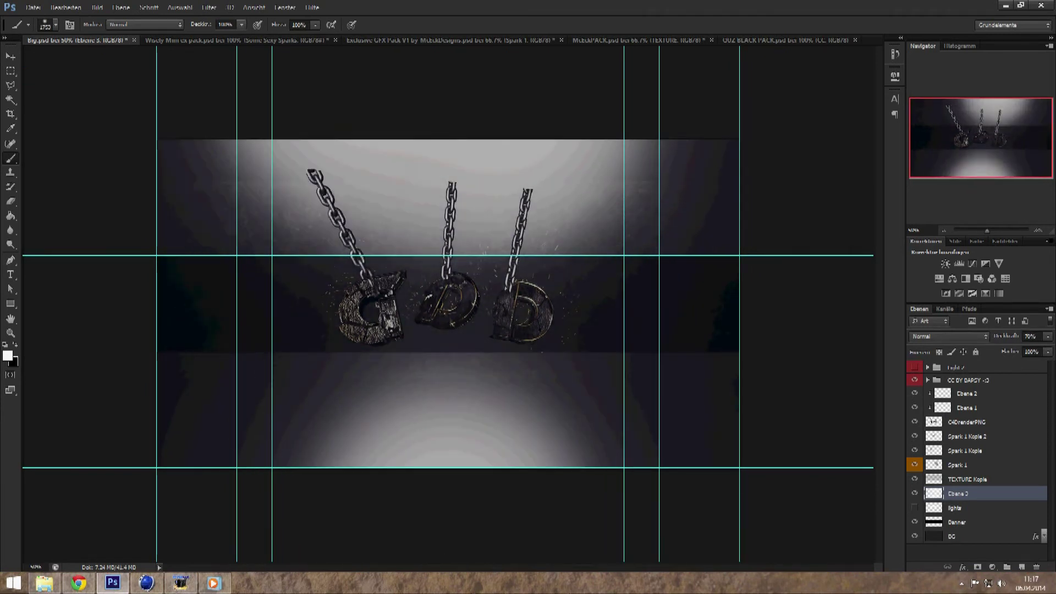
pyautogui.write('m')
pyautogui.hotkey('ctrl', 'a')
pyautogui.press('Delete')
pyautogui.hotkey('ctrl', '+')
pyautogui.hotkey('ctrl', 'Tab')
pyautogui.hotkey('ctrl', 'shift', 'Tab')
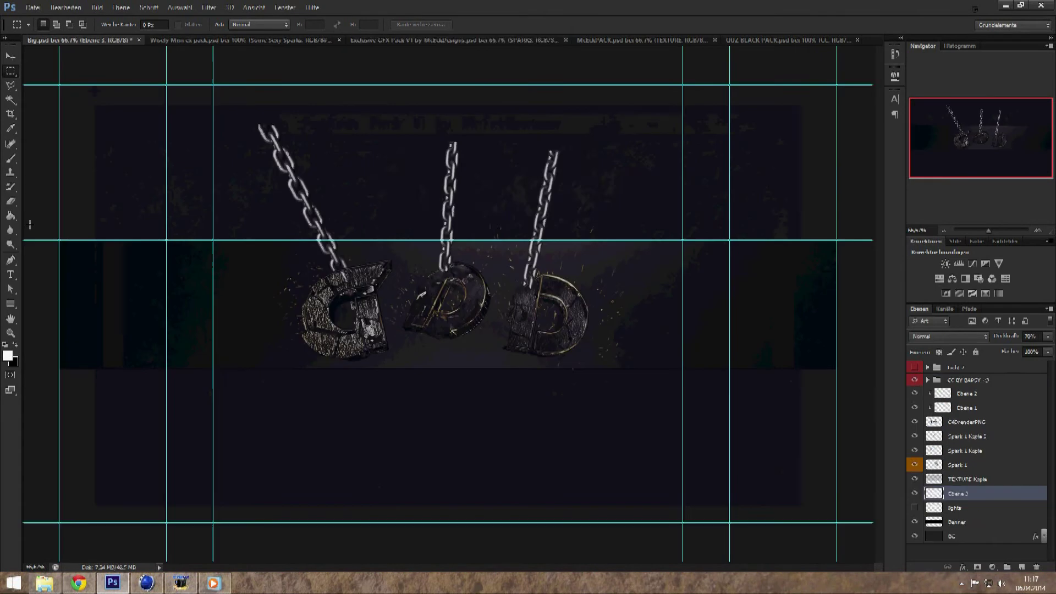
# Add the GermanDreamDesigns caption text with the Type tool.
pyautogui.press('t')
pyautogui.hotkey('ctrl', 'v')
pyautogui.hotkey('ctrl', 'a')
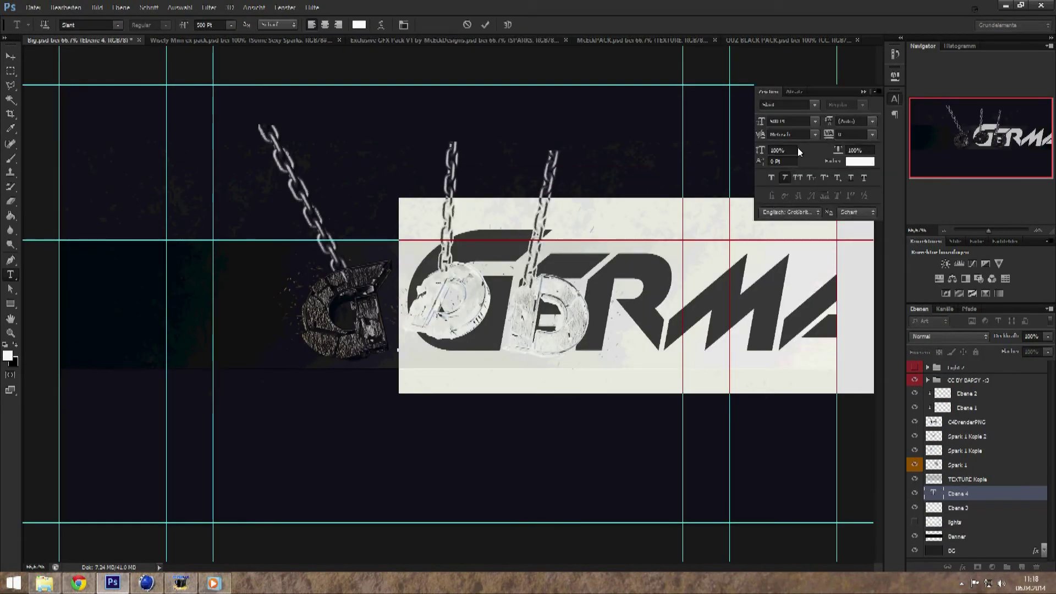
pyautogui.hotkey('ctrl', 'Return')
pyautogui.press('v')
# Hide lights, merge the spark layers into one, and move the caption below the letters.
pyautogui.click(914, 522)
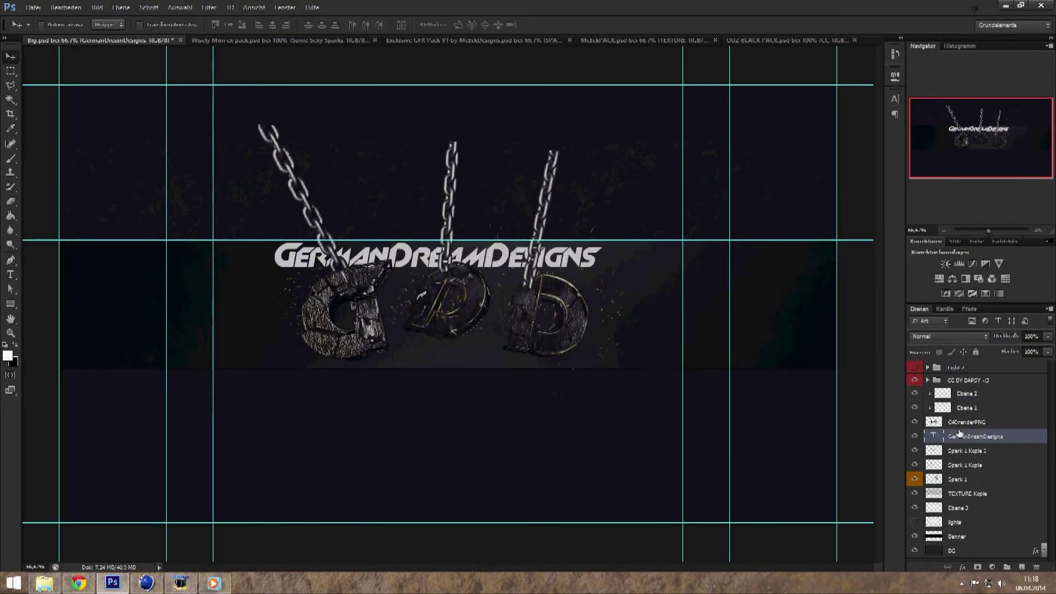
pyautogui.click(967, 450)
pyautogui.keyDown('shift'); pyautogui.click(957, 478); pyautogui.keyUp('shift')
pyautogui.hotkey('ctrl', 'e')
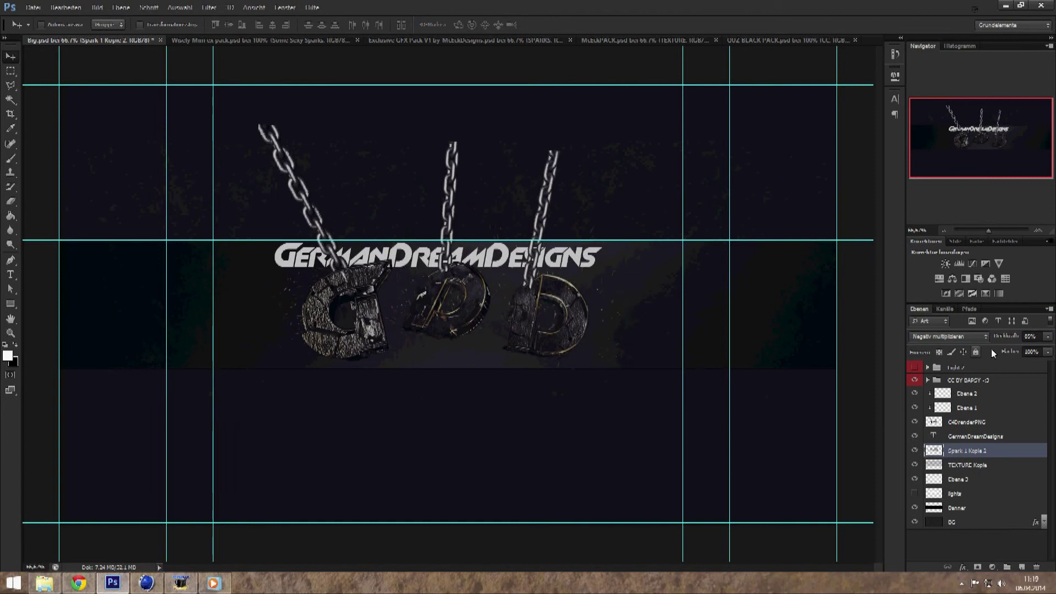
pyautogui.click(975, 436)
pyautogui.moveTo(480, 266); pyautogui.dragTo(481, 367)
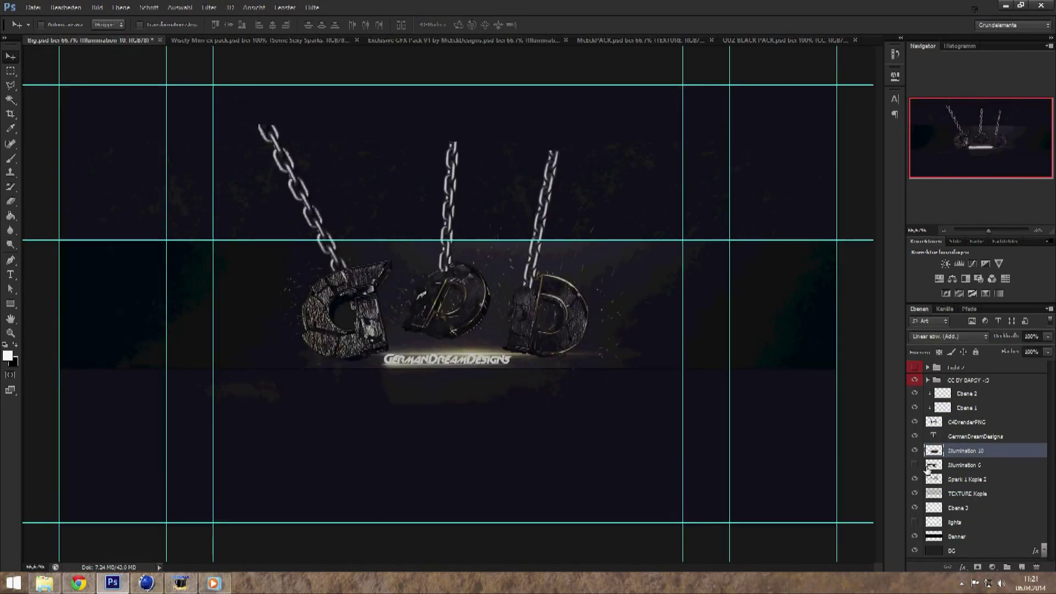
# Set the glow layer to Color Dodge and shrink the eraser to 141 px.
pyautogui.hotkey('alt', 'shift', 'd')
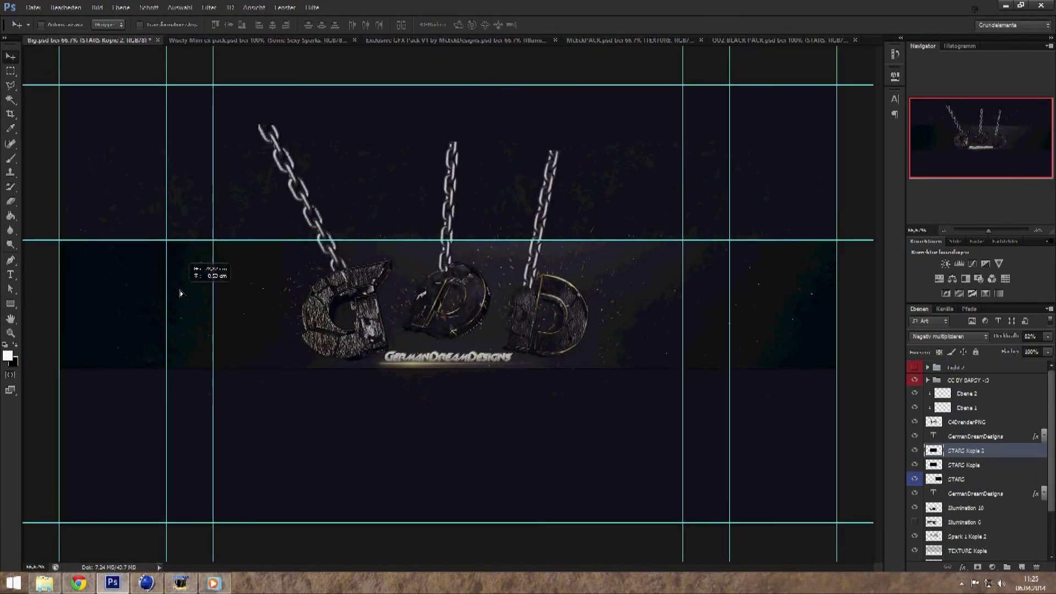
pyautogui.press(']')
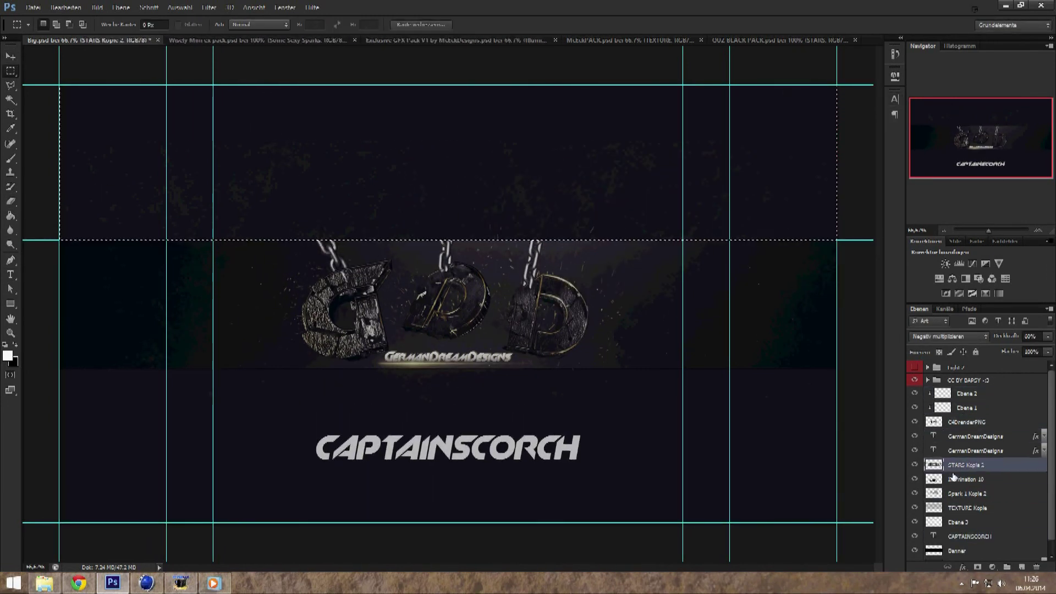
# Save the banner as GermanDreamDesignsBanner.psd via Speichern unter, dismissing the error dialog.
pyautogui.click(966, 381)
pyautogui.click(33, 7)
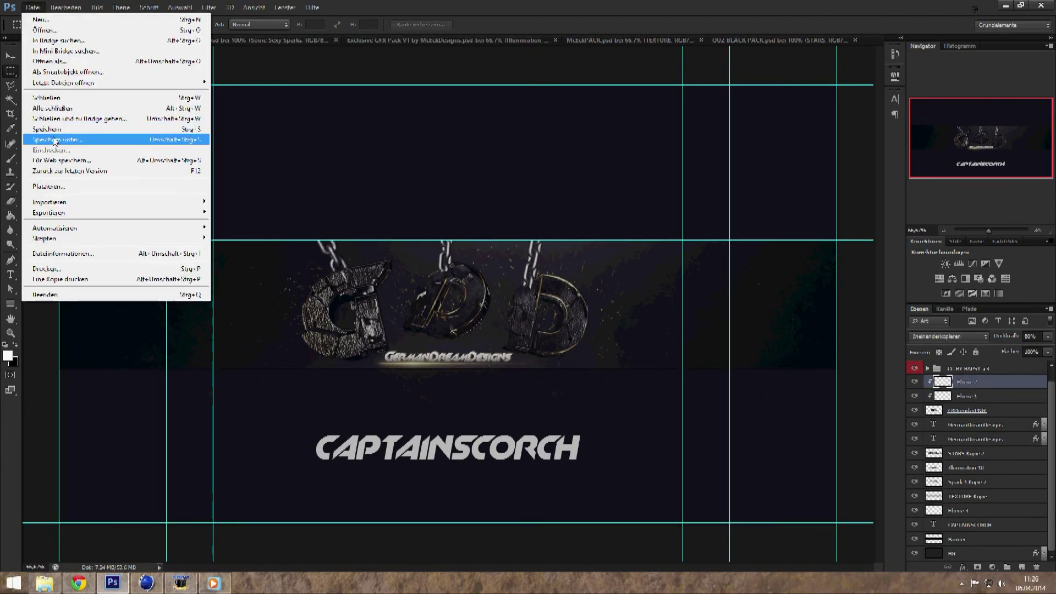
pyautogui.click(72, 139)
pyautogui.doubleClick(471, 278)
pyautogui.click(761, 344)
pyautogui.click(512, 227)
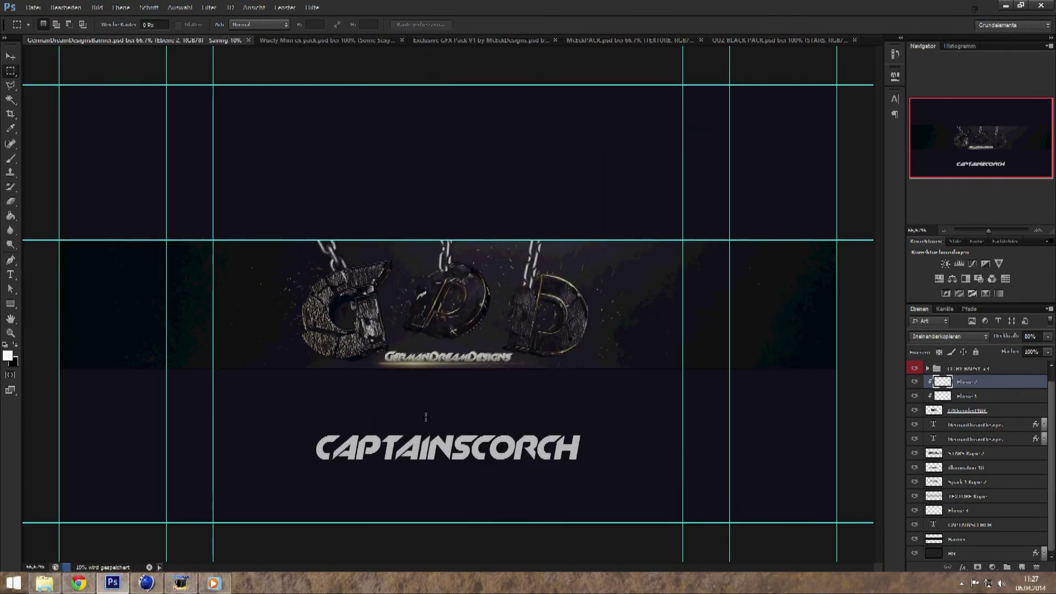